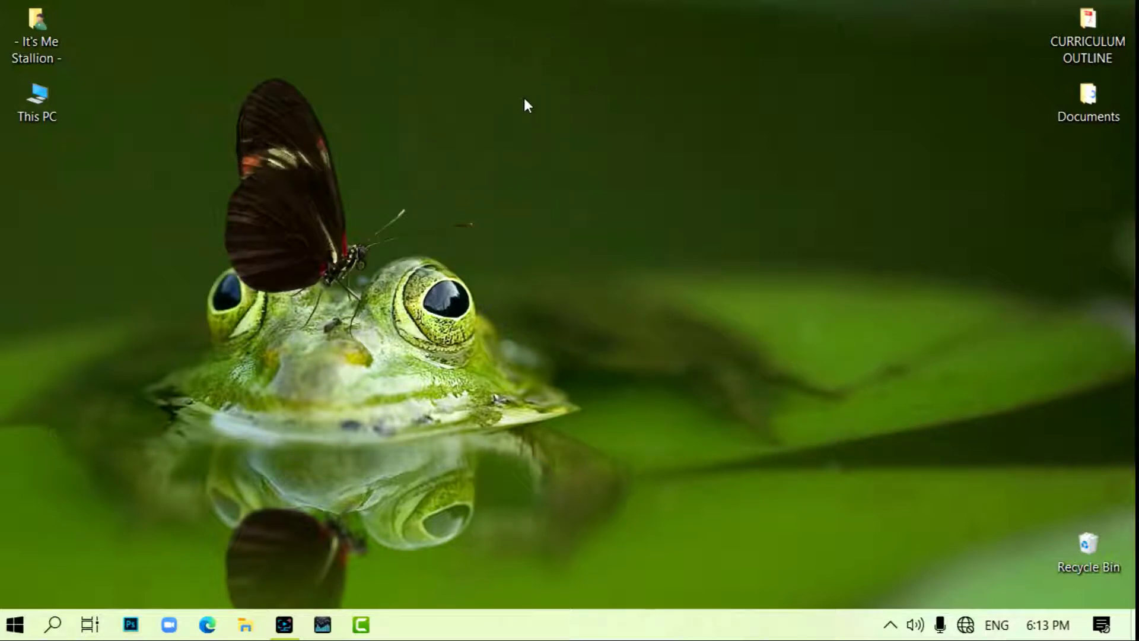
- Create a text document named ICTT.txt on the desktop and move it to another empty spot
right_click(456, 59)
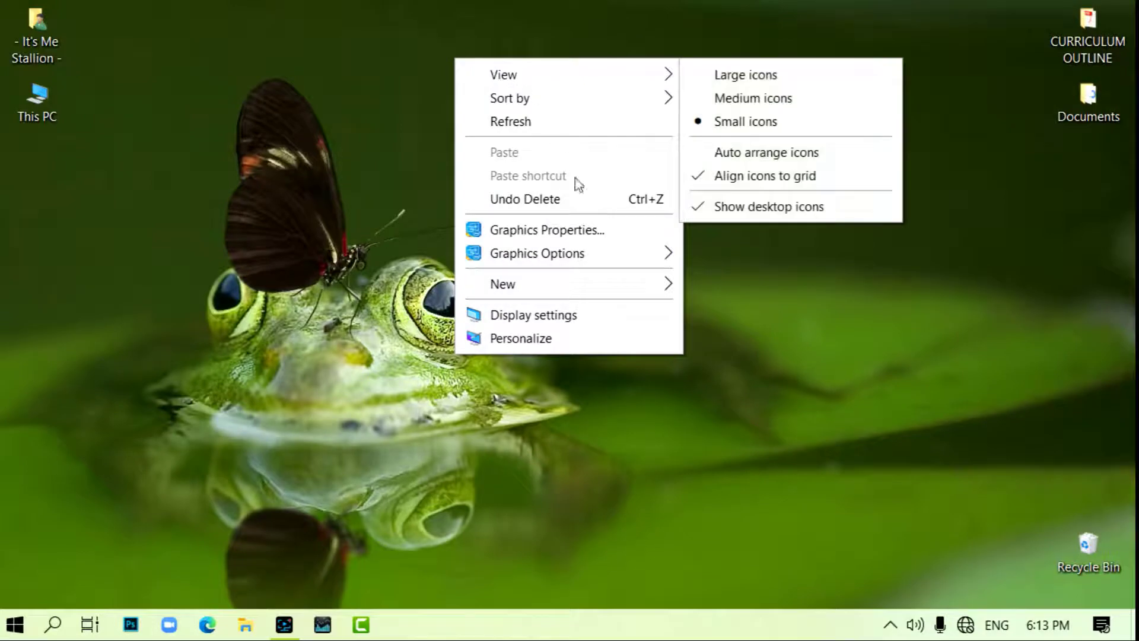
mouse_move(601, 287)
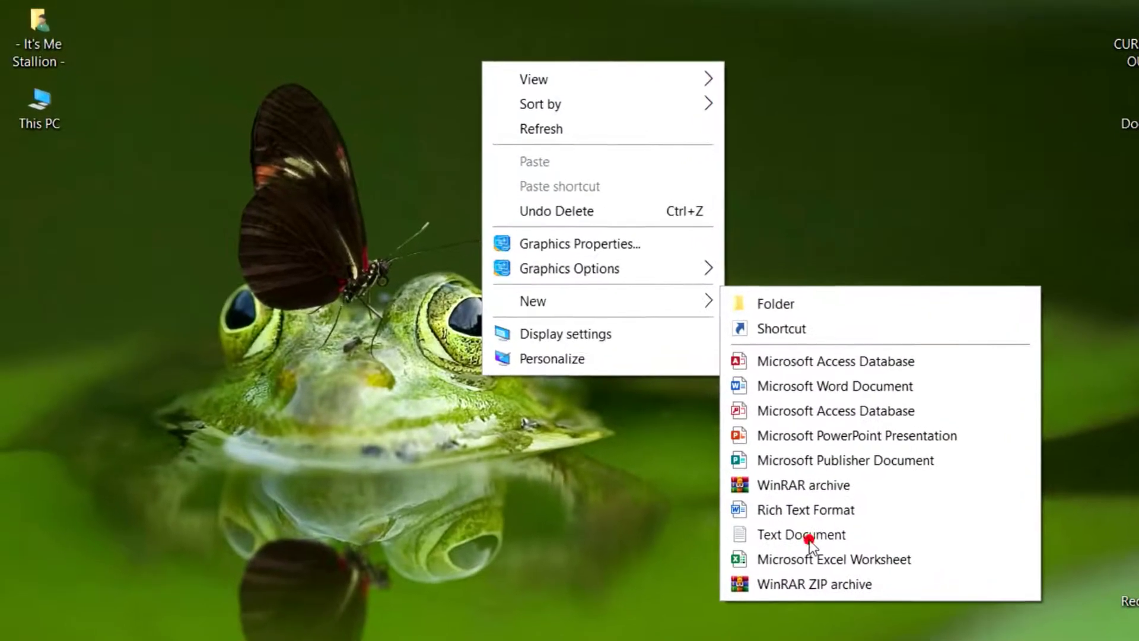
click(770, 514)
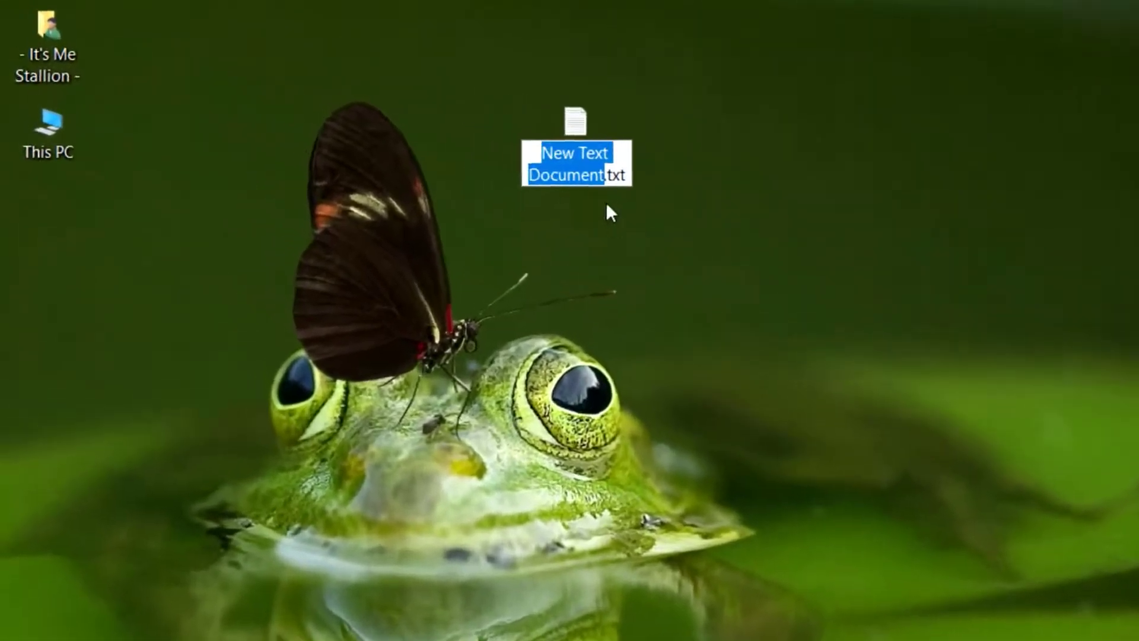
text(ICTT)
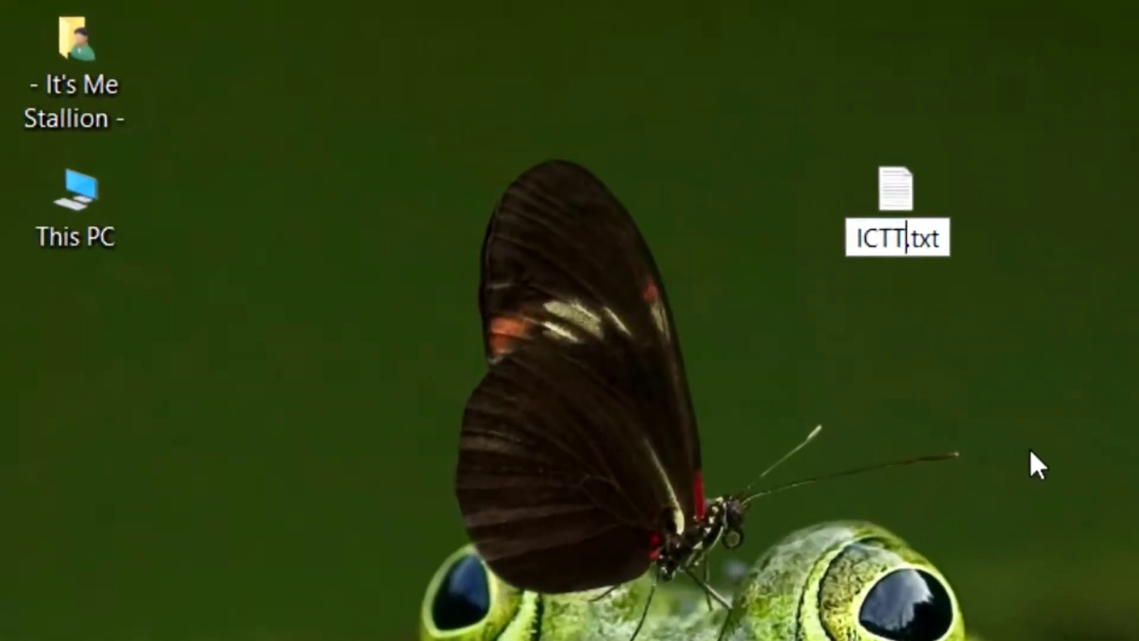
click(1092, 474)
drag(973, 240, 1138, 442)
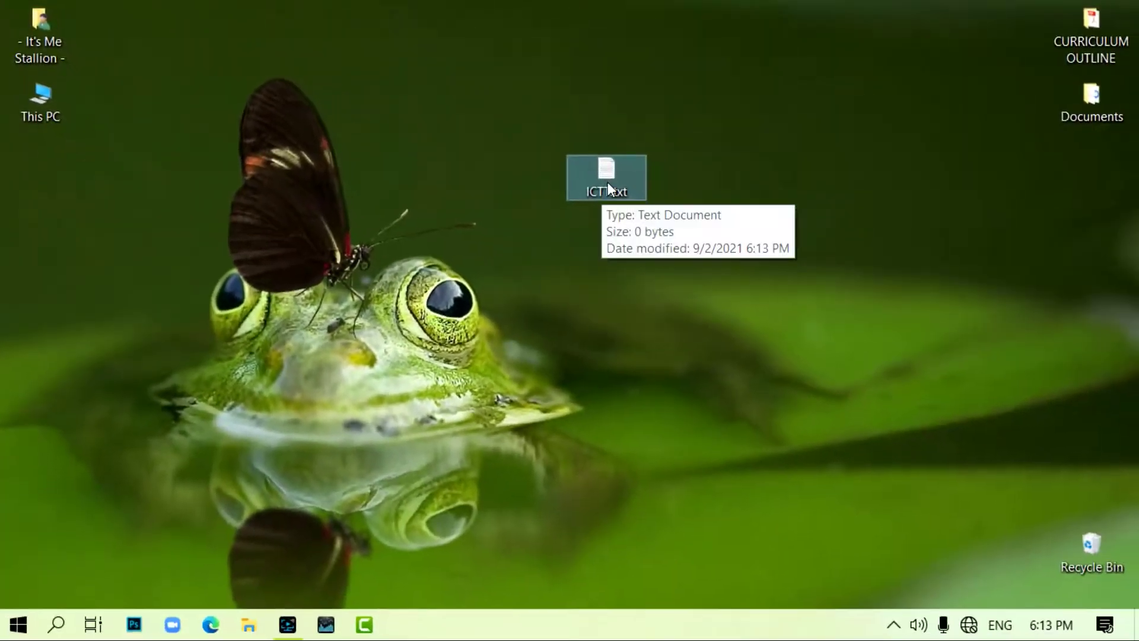
- Open ICTT.txt, enter the text "Hi BBFs...", save the file and close it
right_click(607, 183)
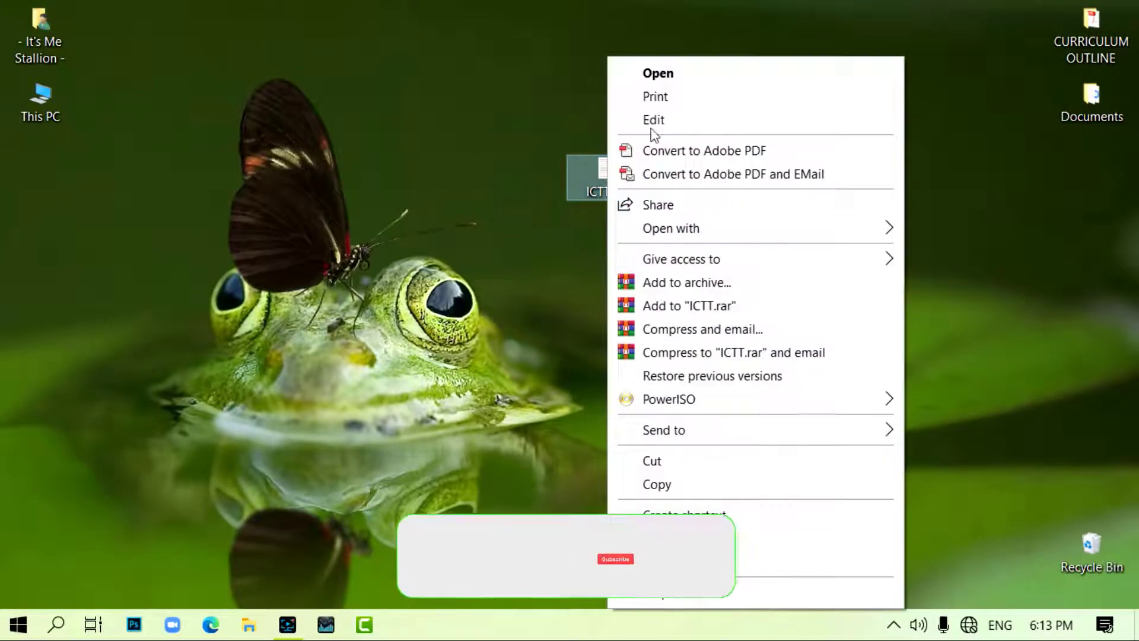
click(654, 74)
text(Hi BBFs)
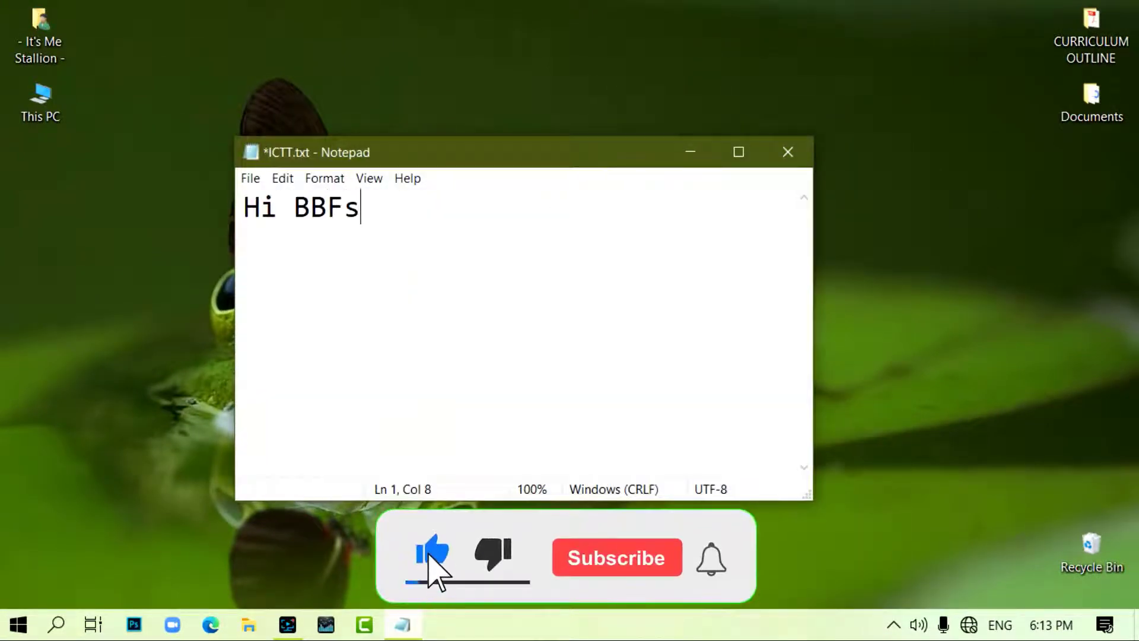
text(...)
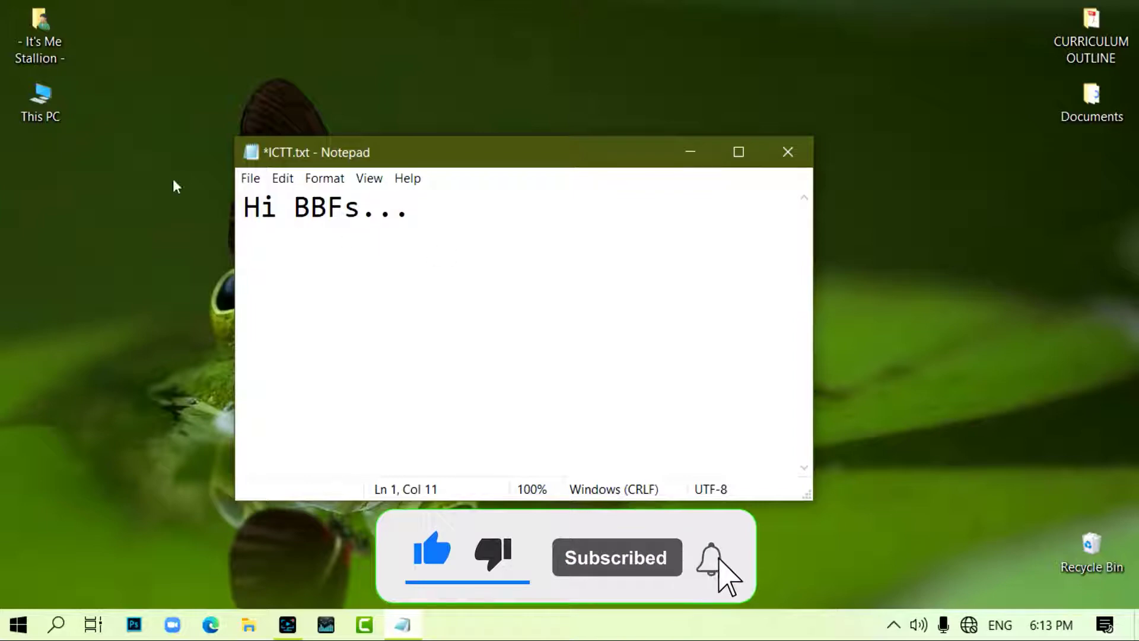
click(249, 178)
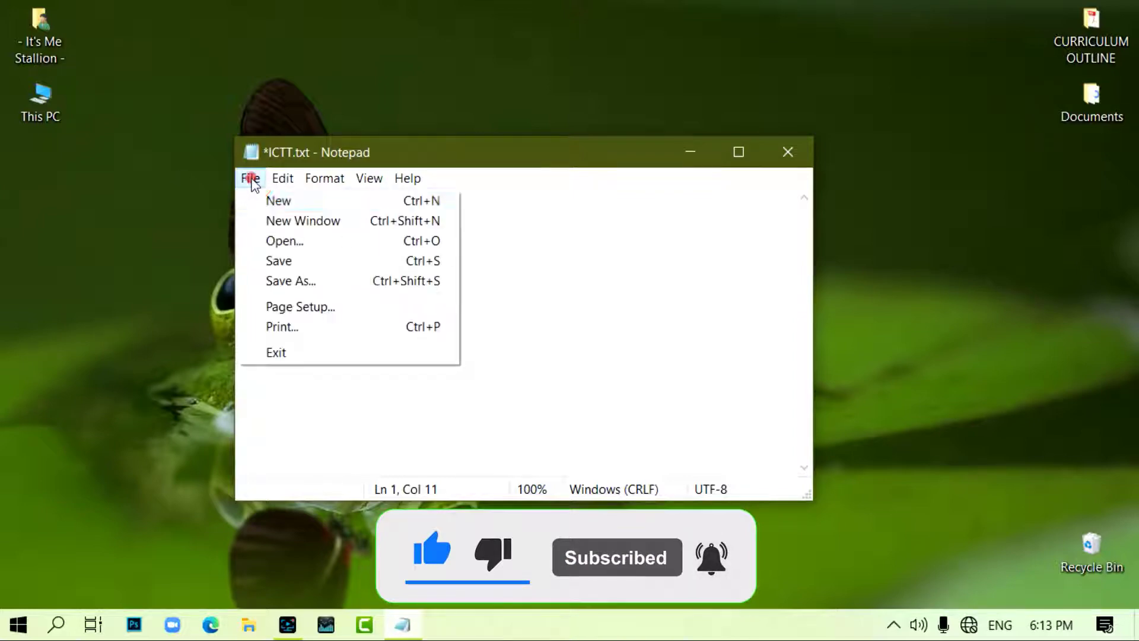
click(275, 255)
click(796, 155)
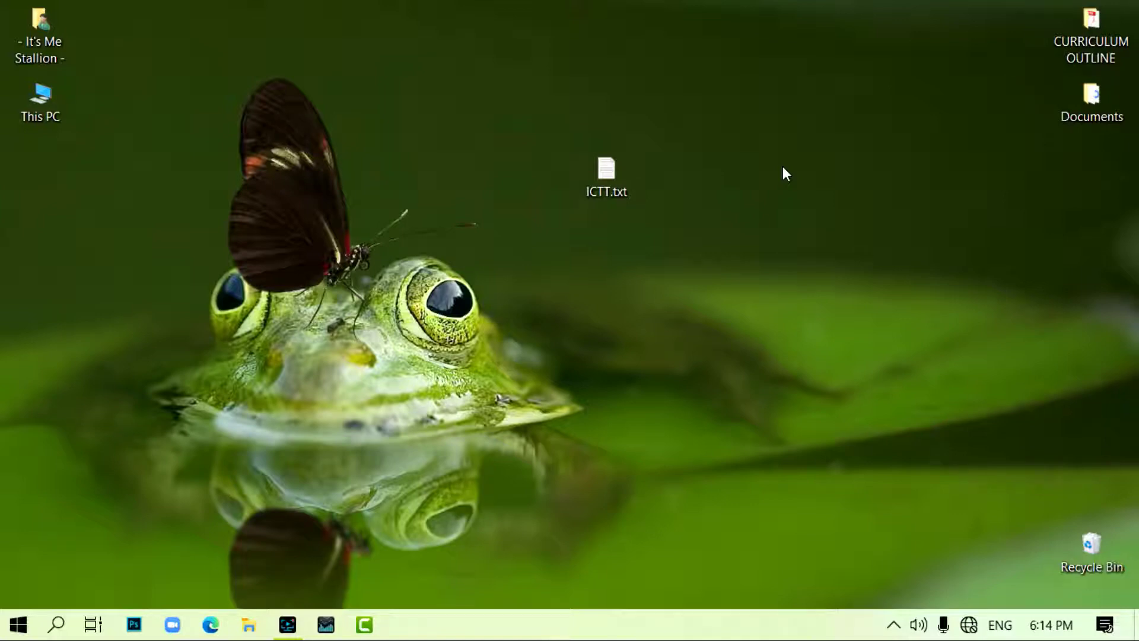
- Set the Read-only attribute in the properties of ICTT.txt and apply it
click(616, 176)
right_click(617, 172)
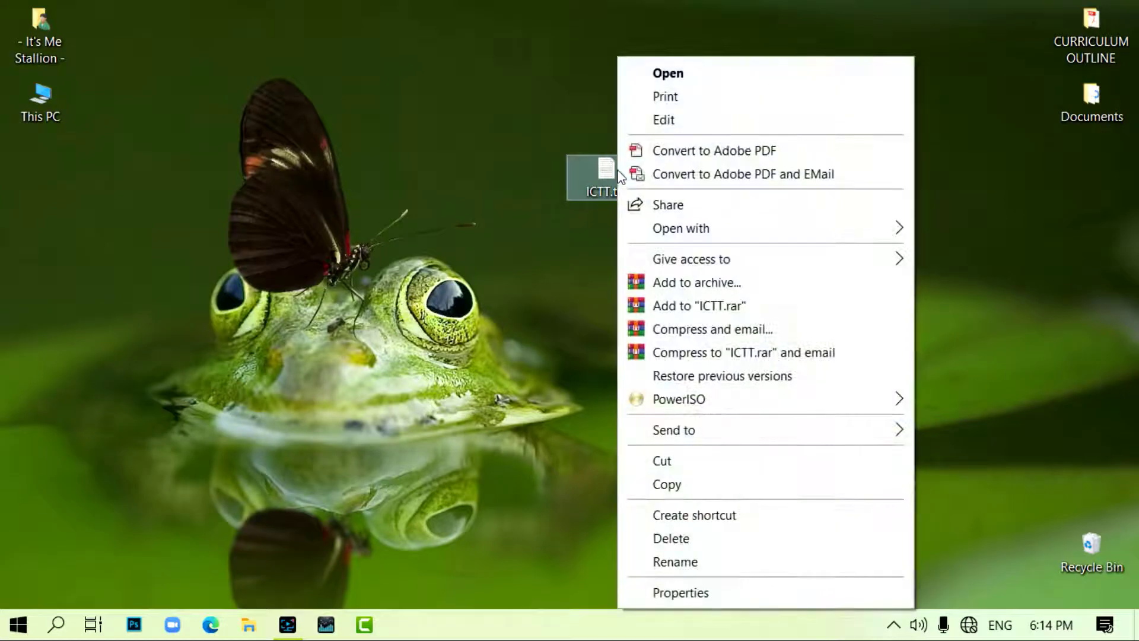
click(693, 599)
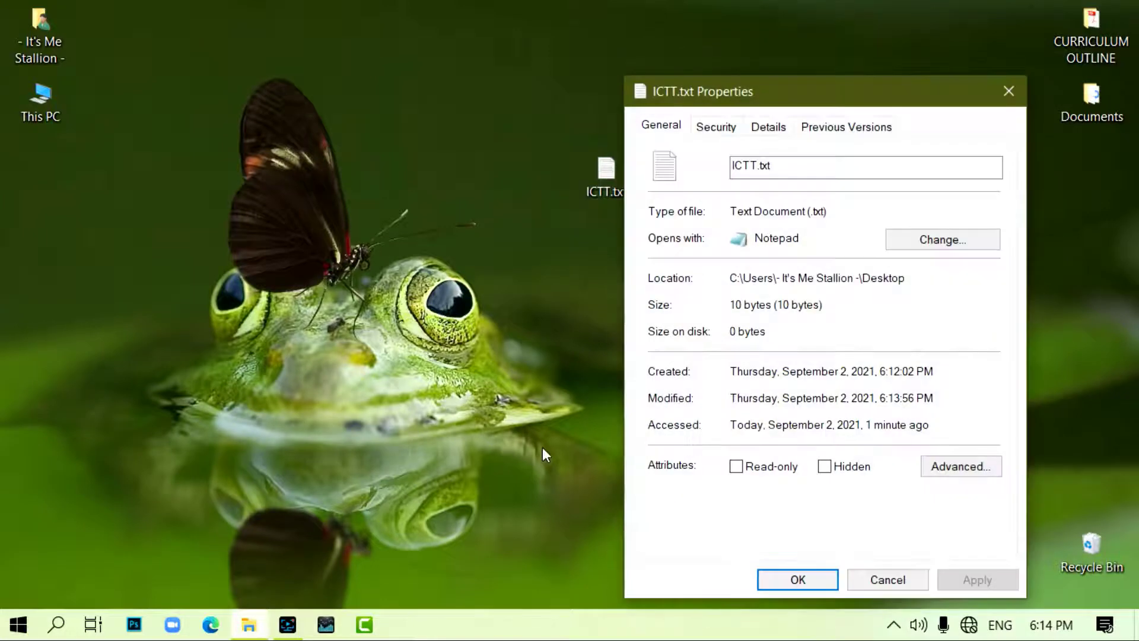
drag(810, 106, 561, 50)
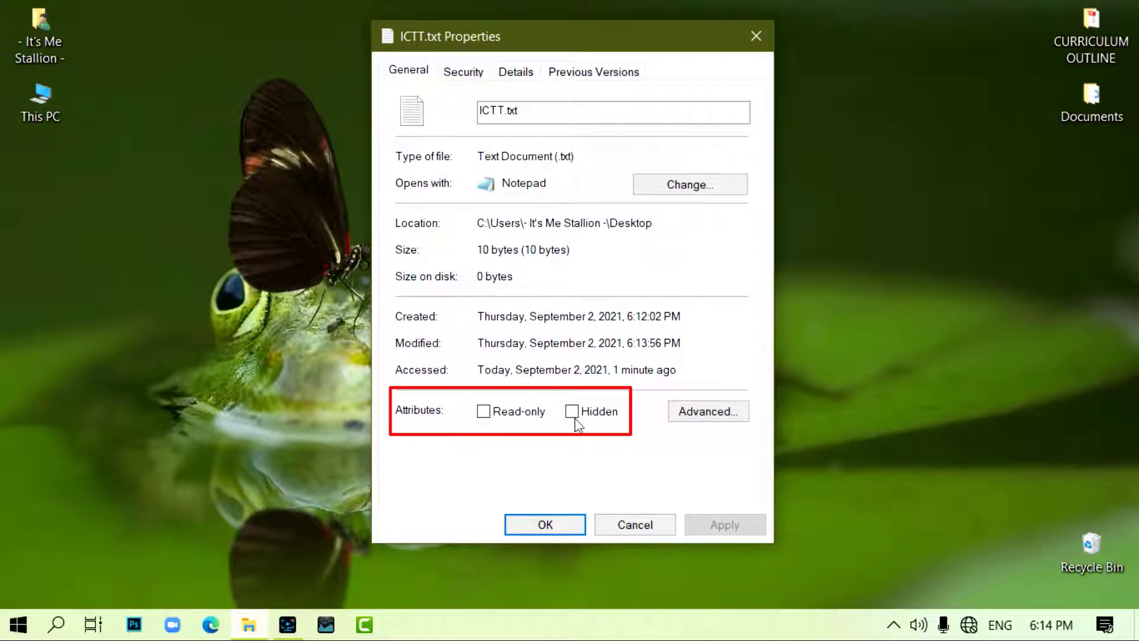
click(484, 415)
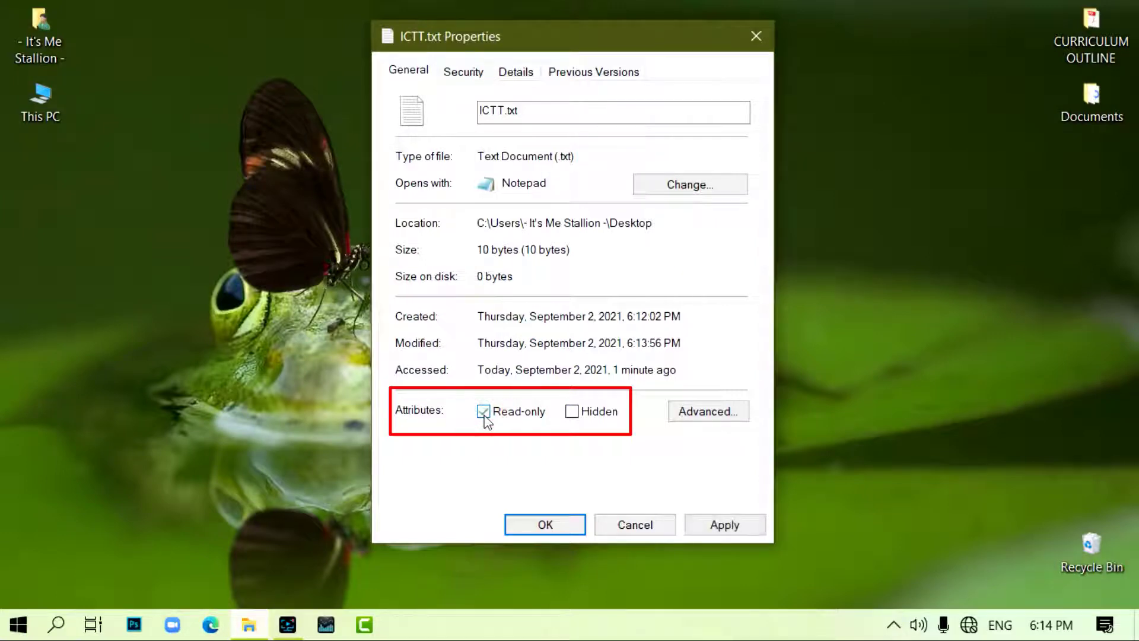
click(727, 525)
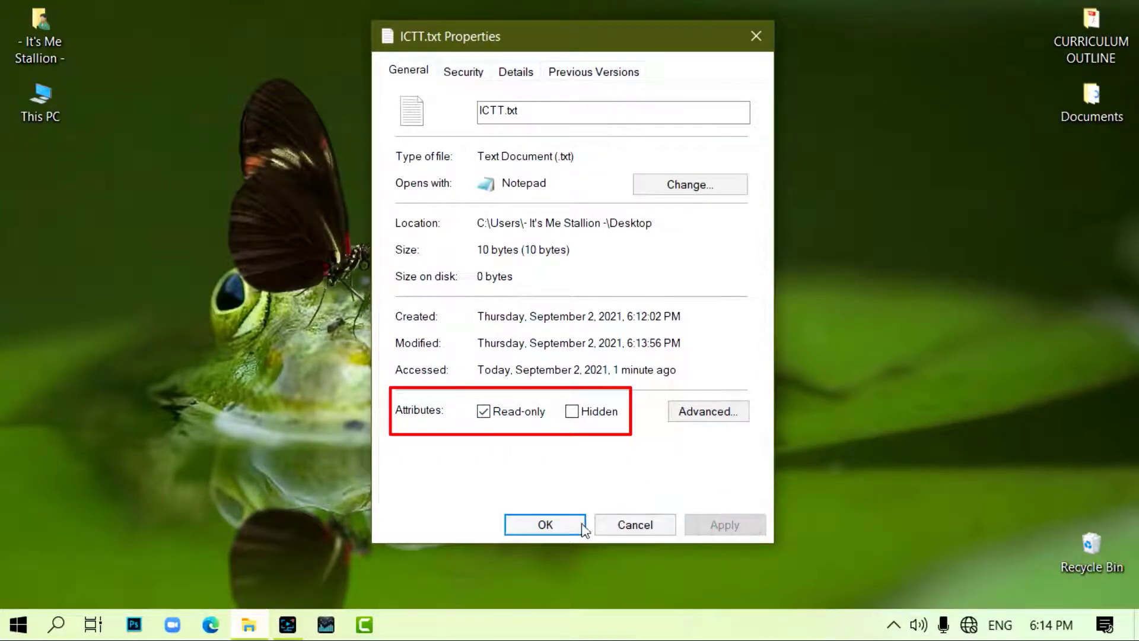
click(575, 525)
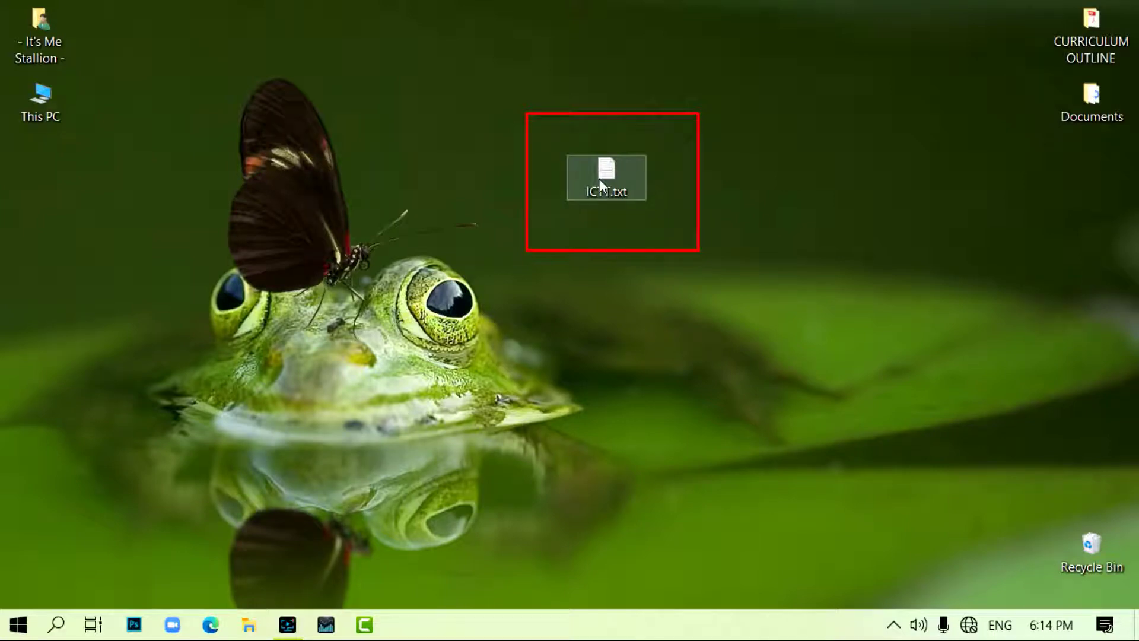
- Open ICTT.txt and replace the word "Hi" with "Hello"
right_click(599, 180)
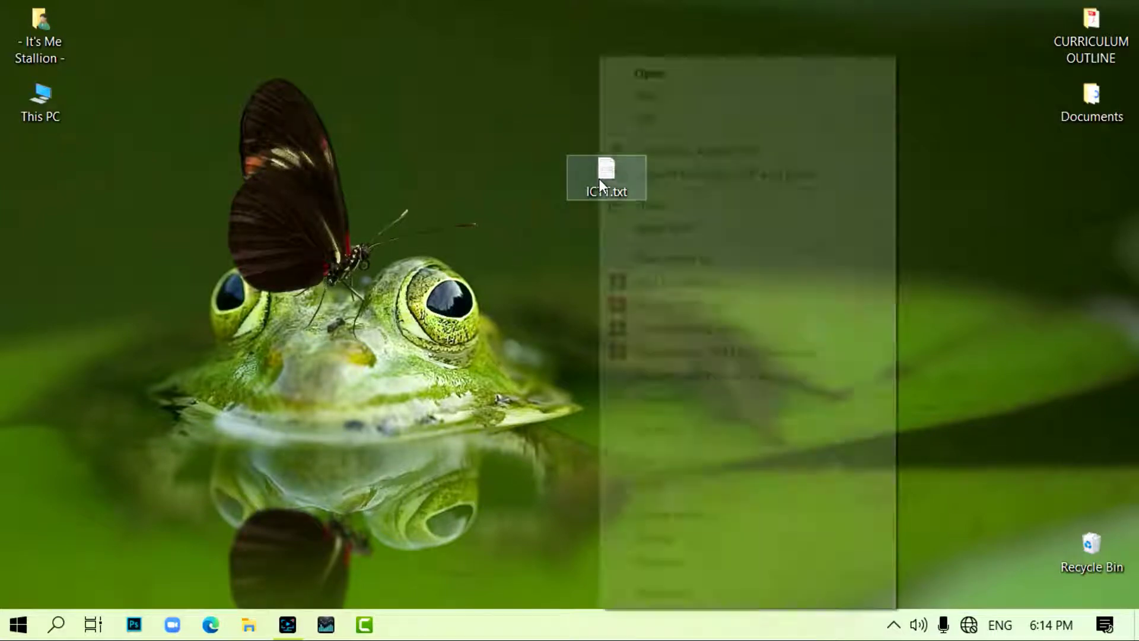
click(633, 75)
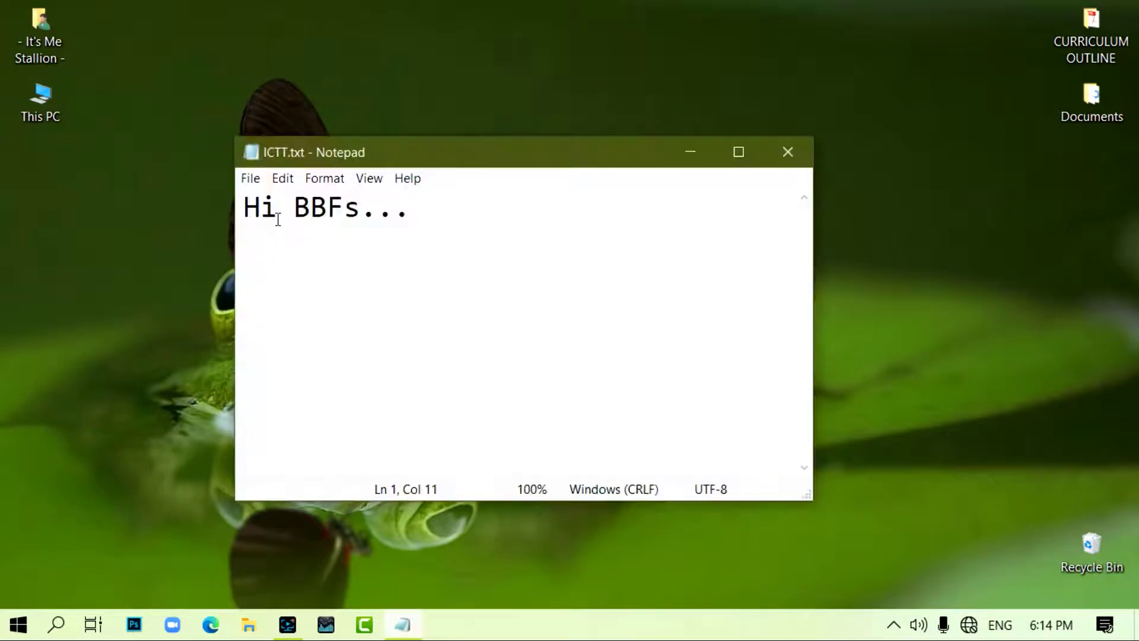
drag(276, 208, 225, 210)
text(Hello)
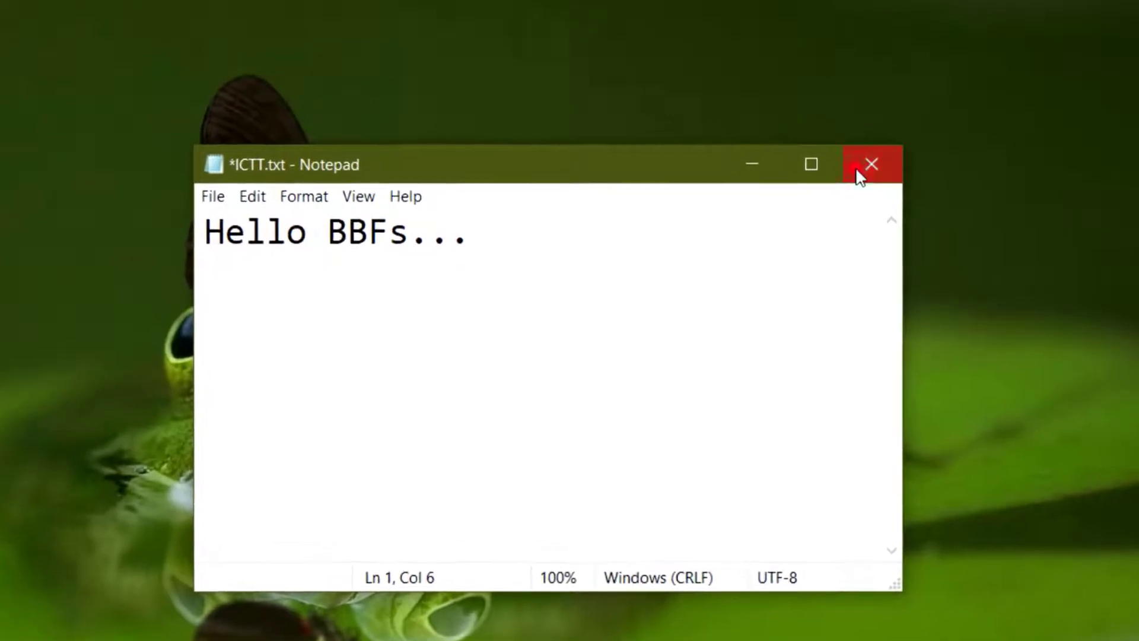
- Try to save the edited text on closing, replacing the existing ICTT.txt on the Desktop
click(860, 175)
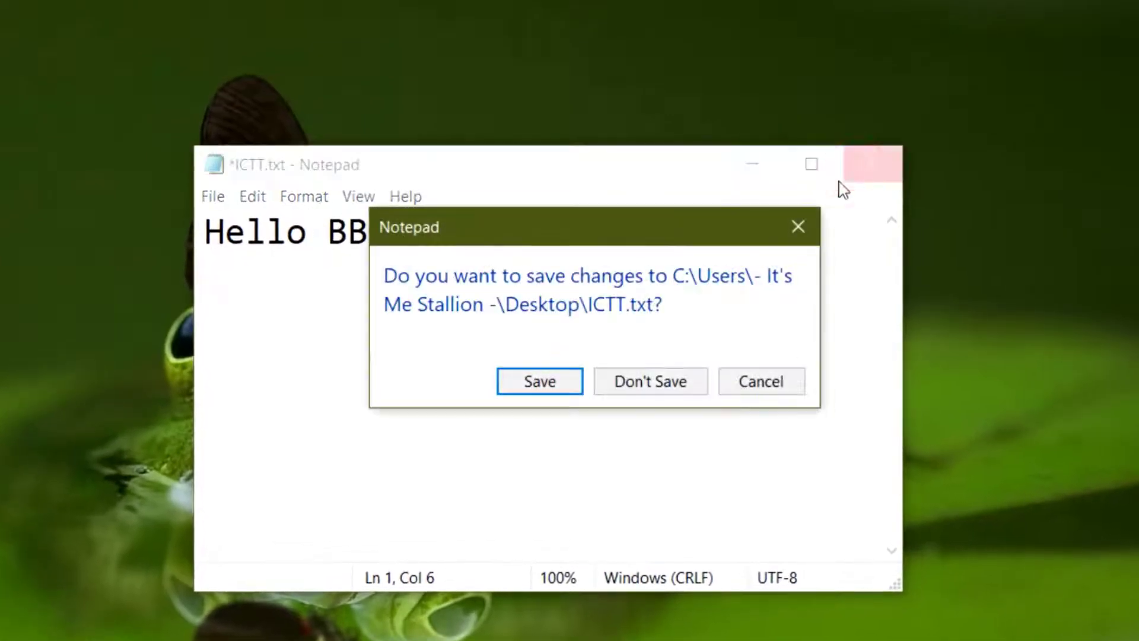
click(562, 382)
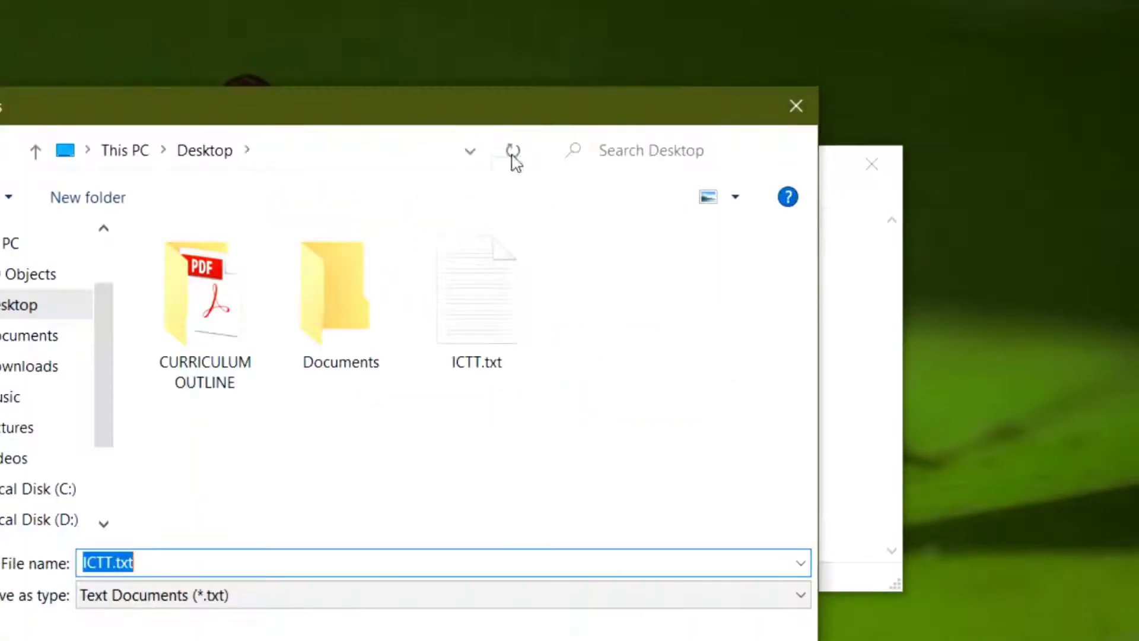
drag(483, 119, 724, 51)
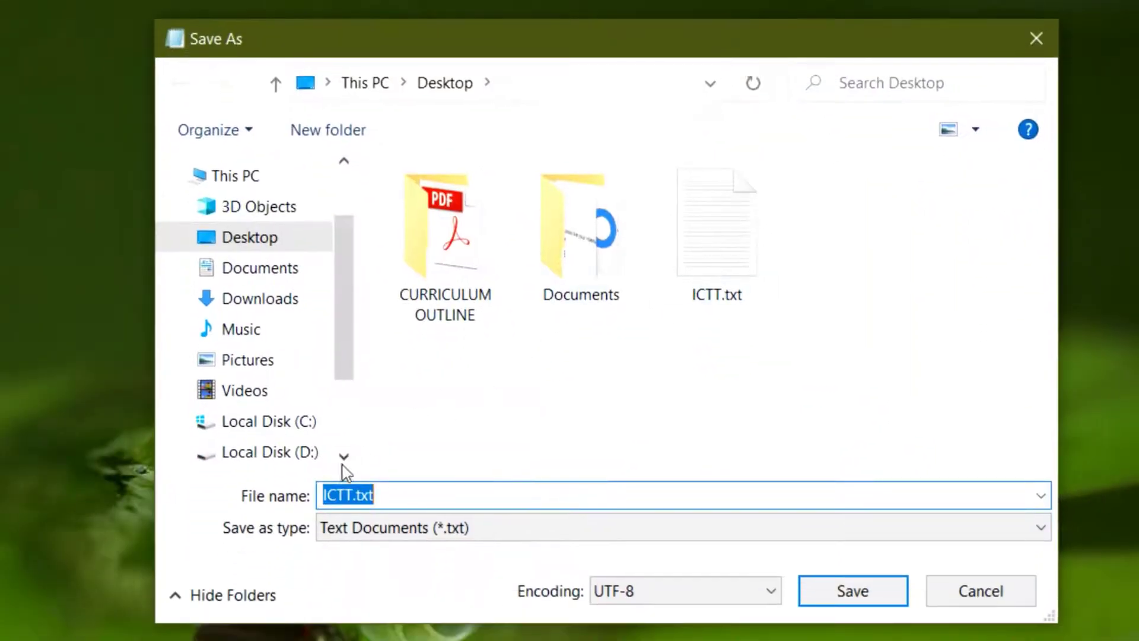
click(285, 240)
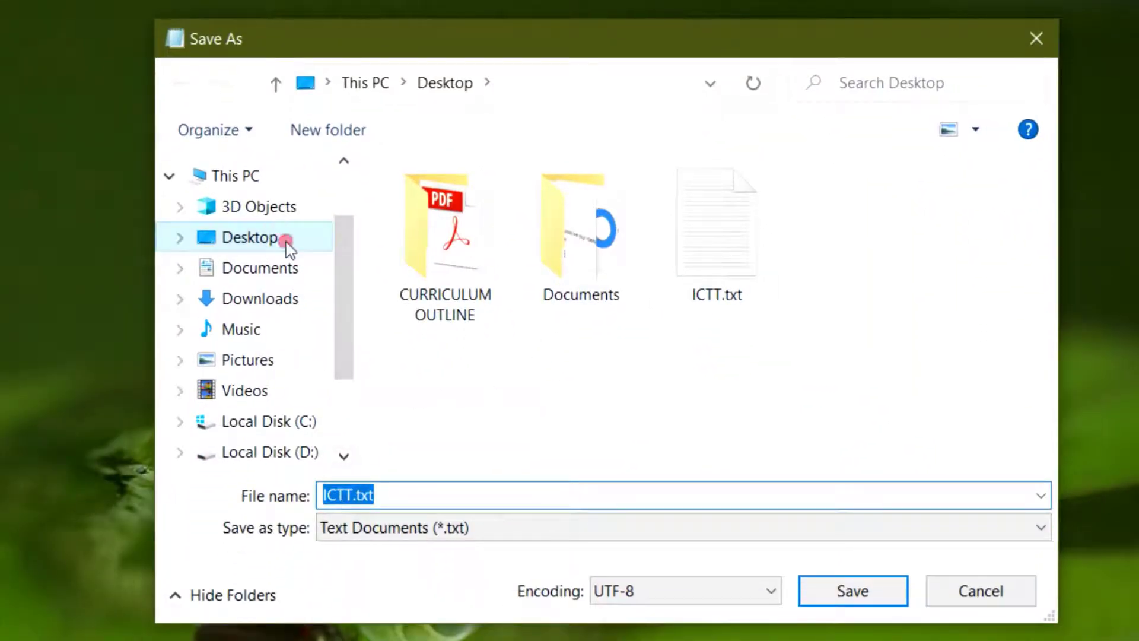
click(871, 595)
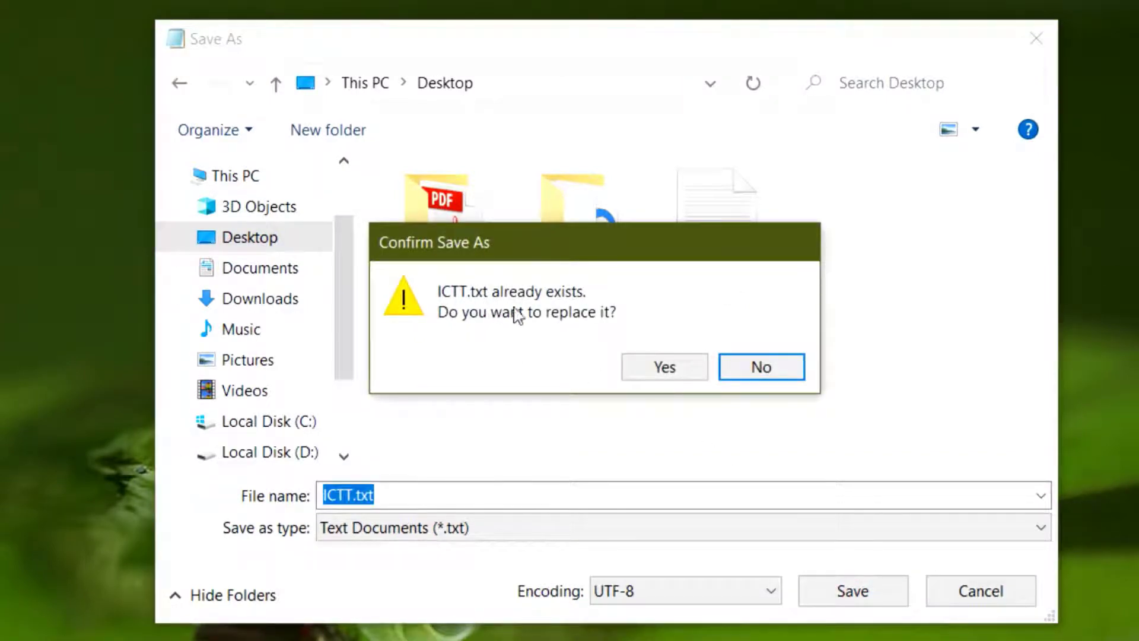
click(671, 374)
mouse_move(518, 239)
mouse_down()
mouse_move(614, 325)
mouse_move(504, 237)
mouse_up()
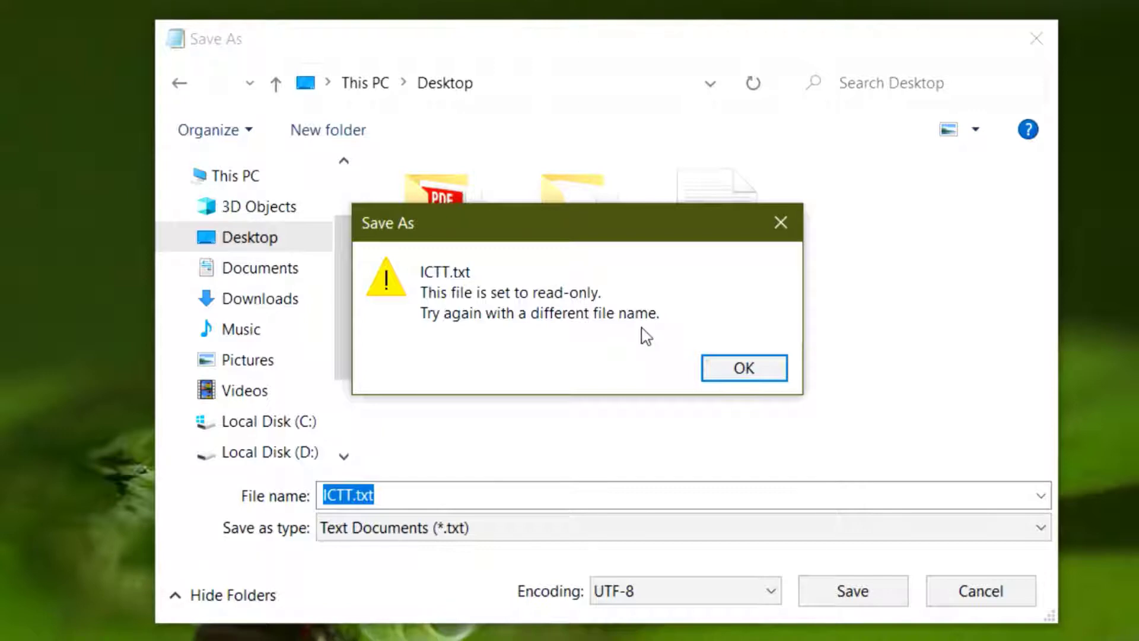
- Cancel saving and close the edited ICTT.txt without keeping the changes
click(780, 224)
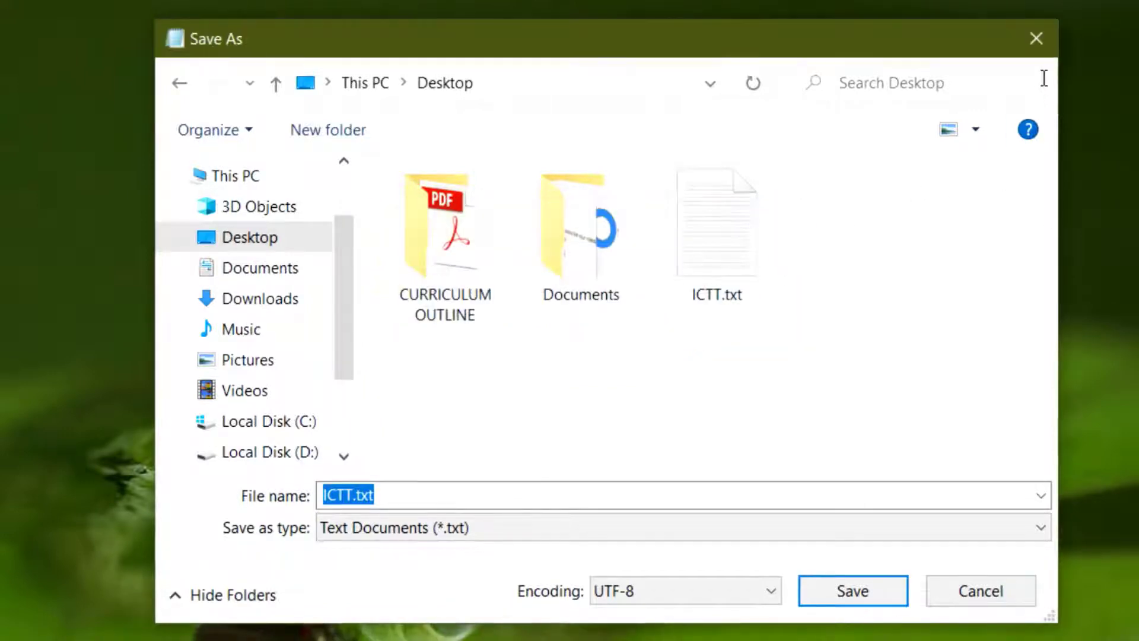
click(1036, 38)
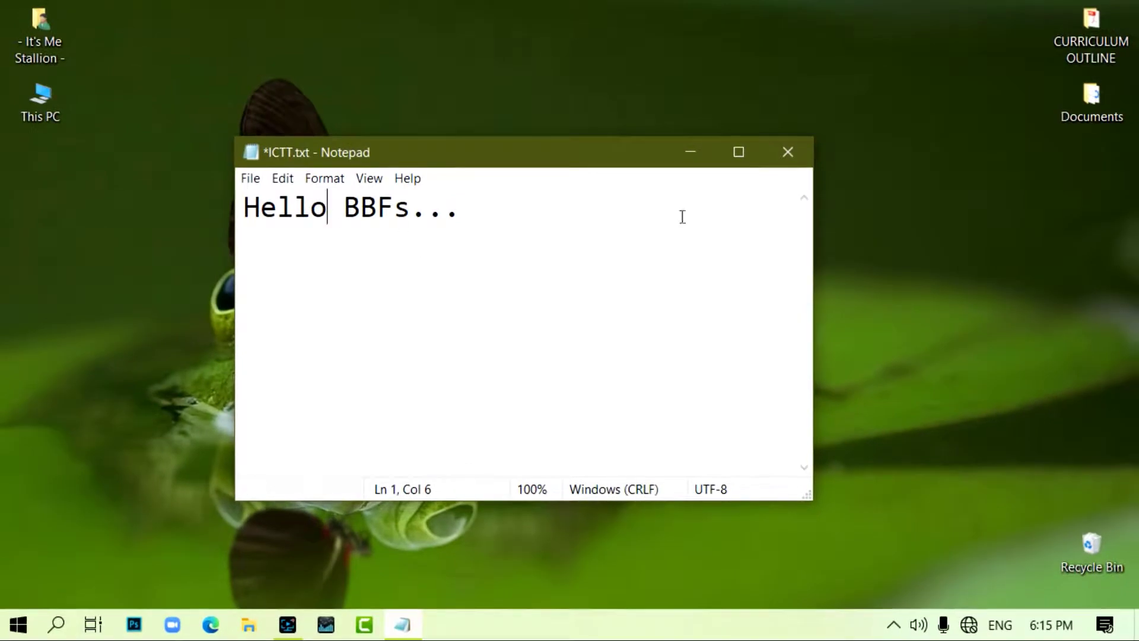
click(807, 157)
click(599, 330)
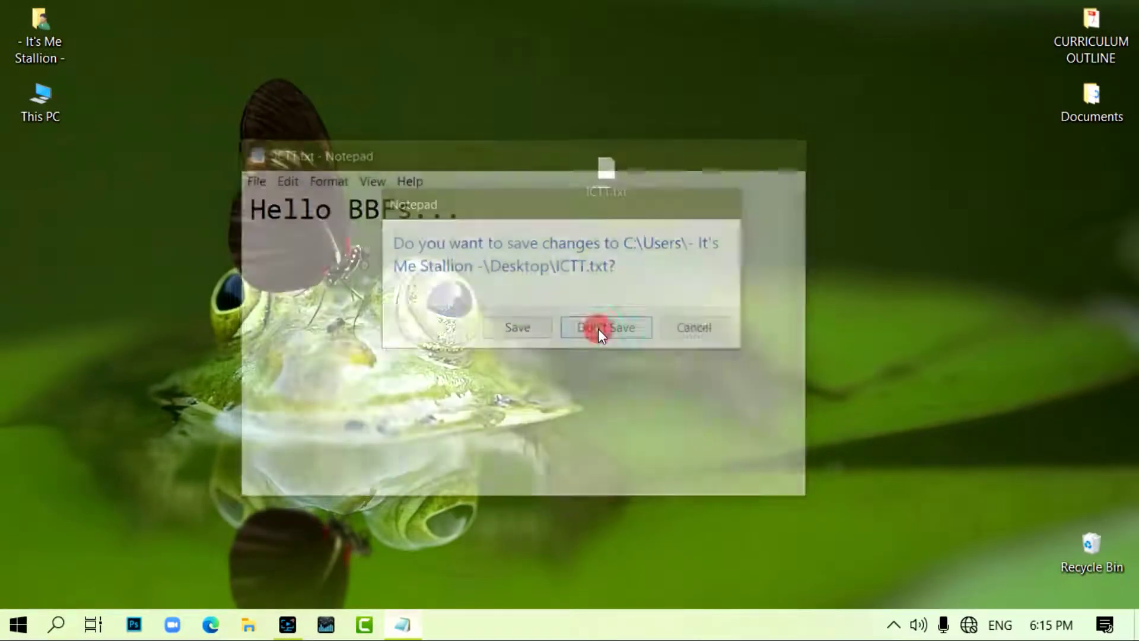
- Reopen ICTT.txt to check which text it contains, and close it
double_click(617, 182)
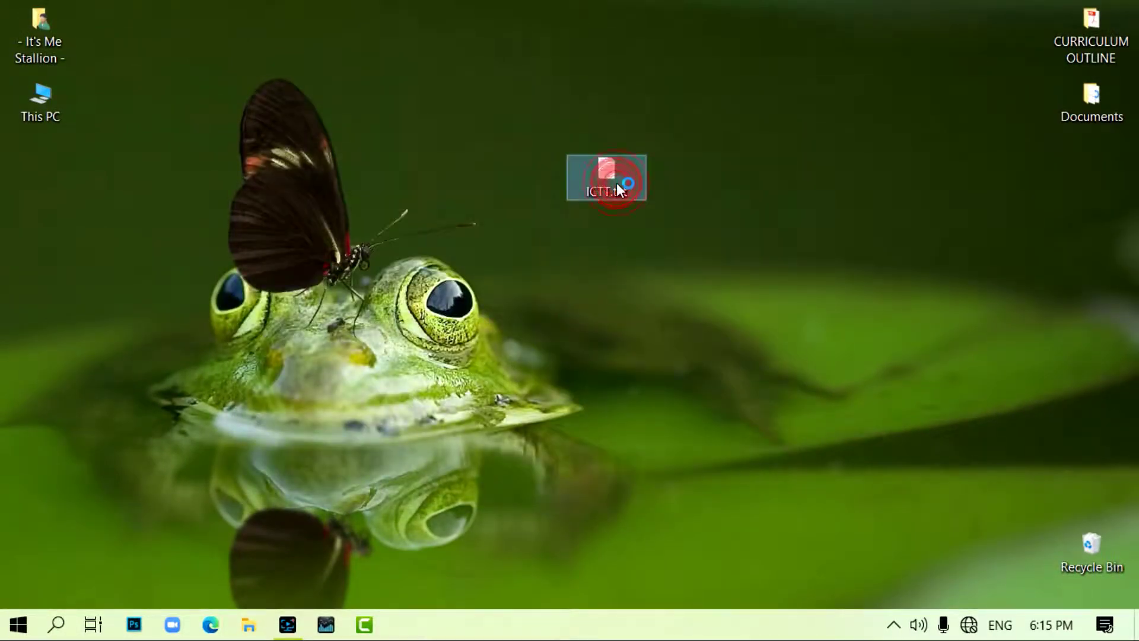
drag(415, 230, 243, 214)
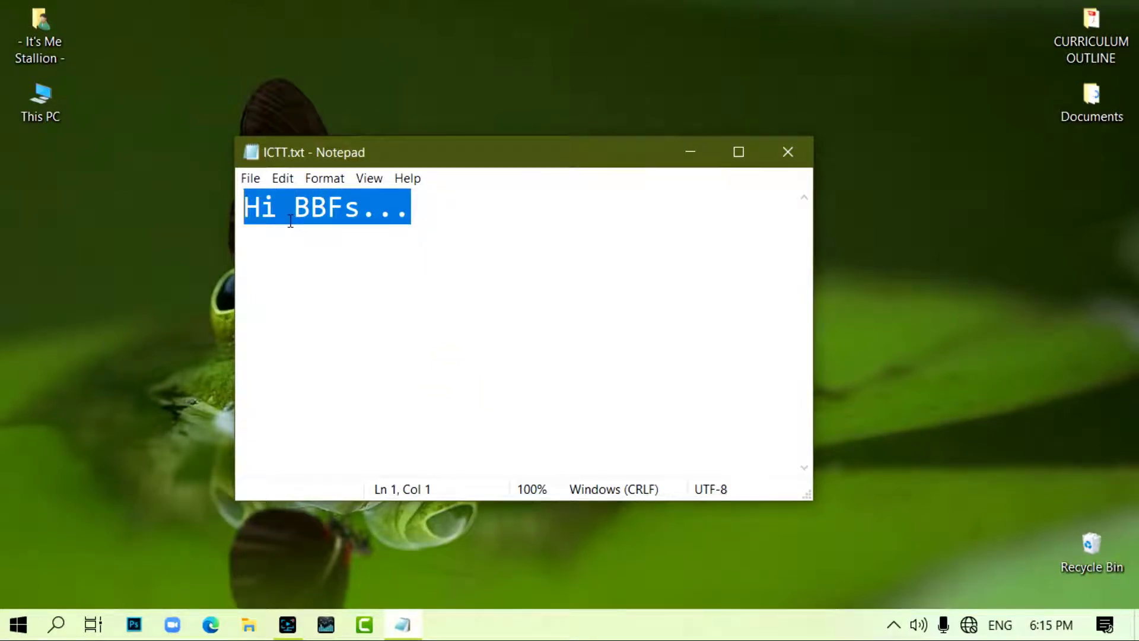
click(791, 152)
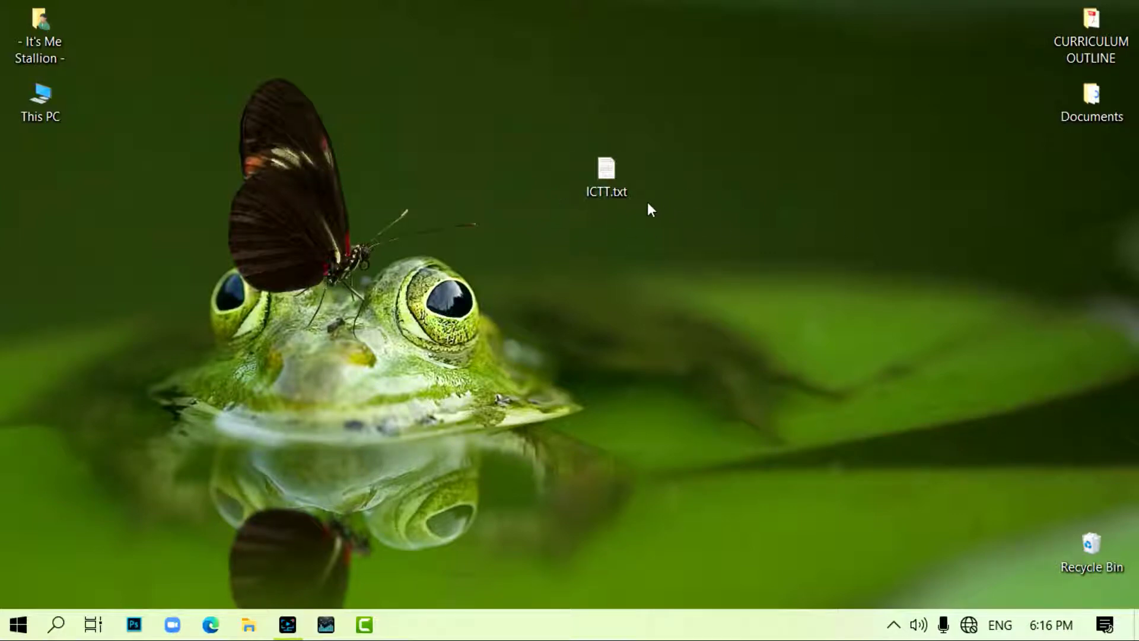
- Move ICTT.txt up and to the left on the desktop and apply the Hidden attribute to it
drag(608, 178, 530, 109)
click(549, 203)
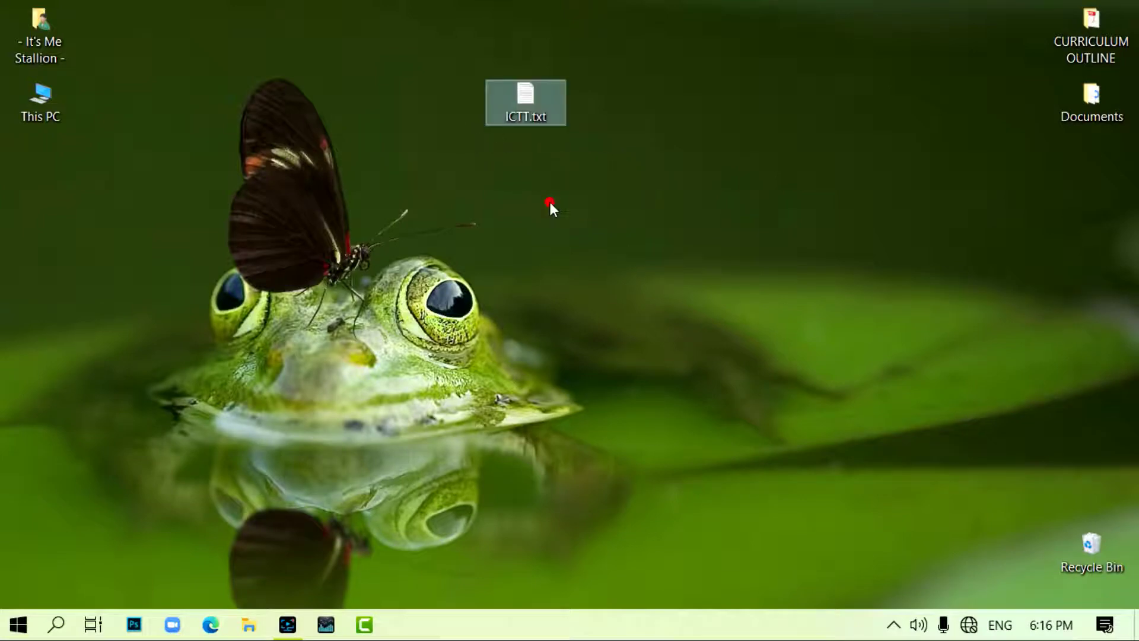
right_click(522, 97)
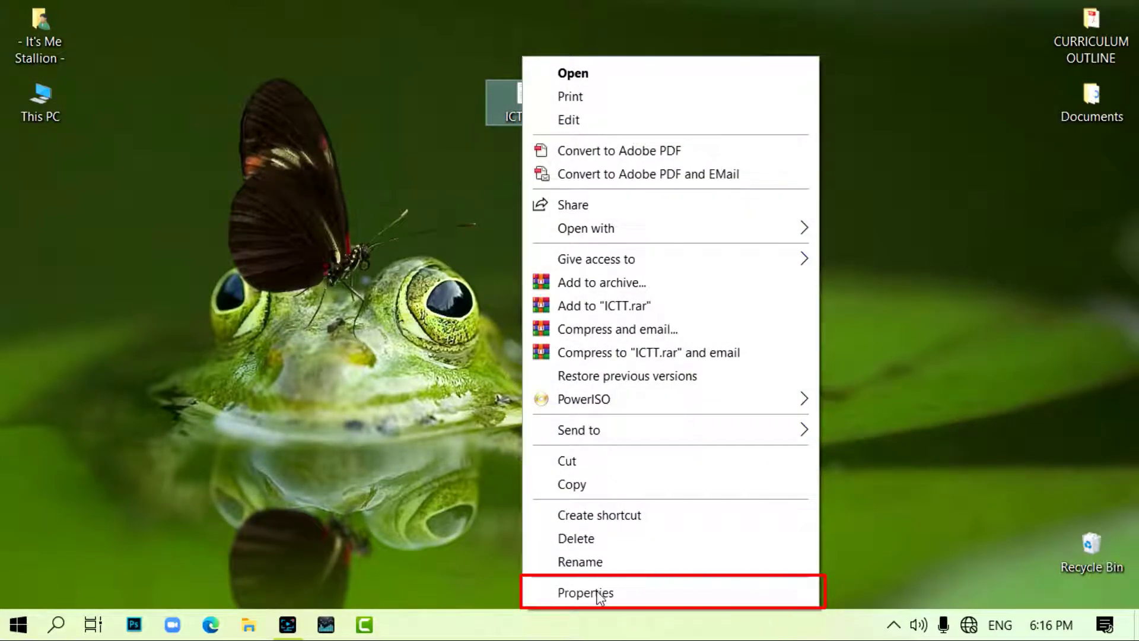
click(598, 592)
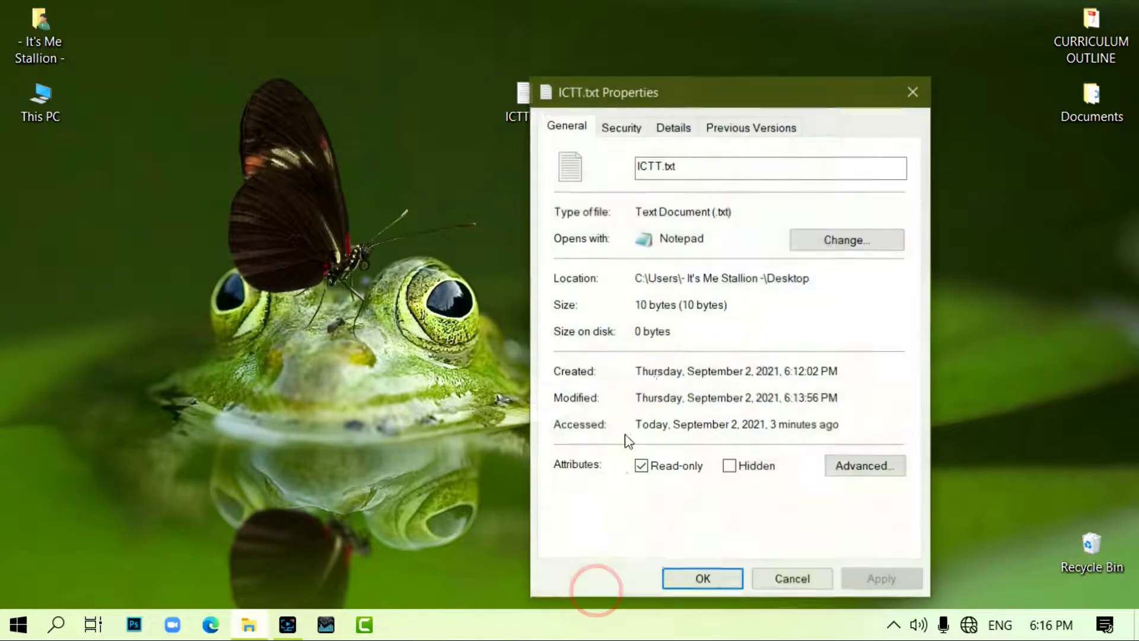
click(730, 466)
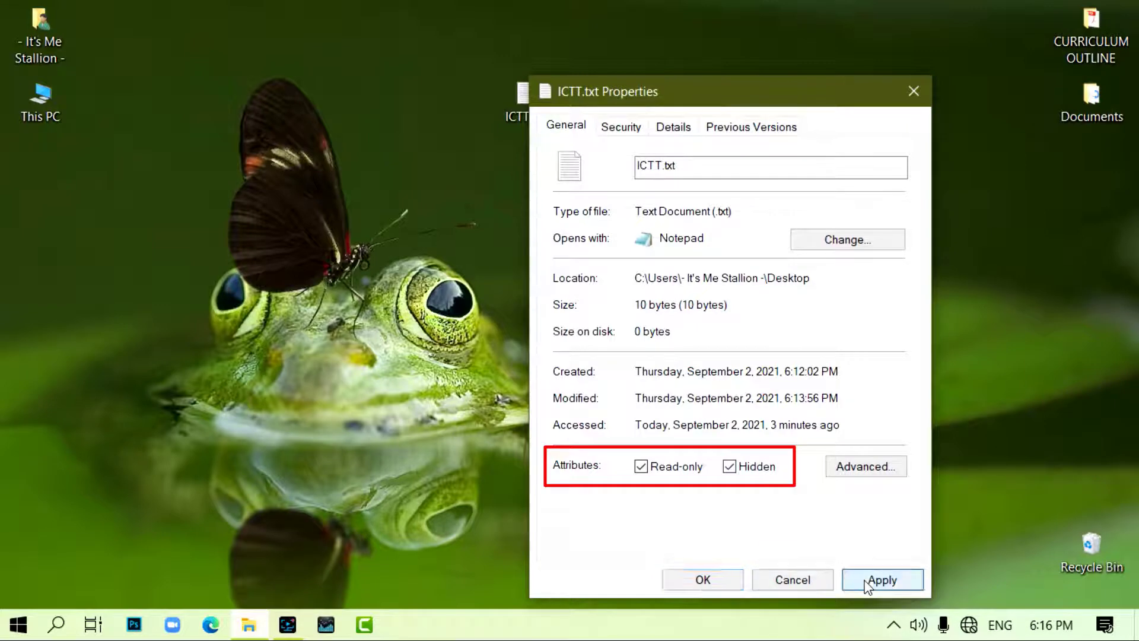
click(868, 580)
click(707, 579)
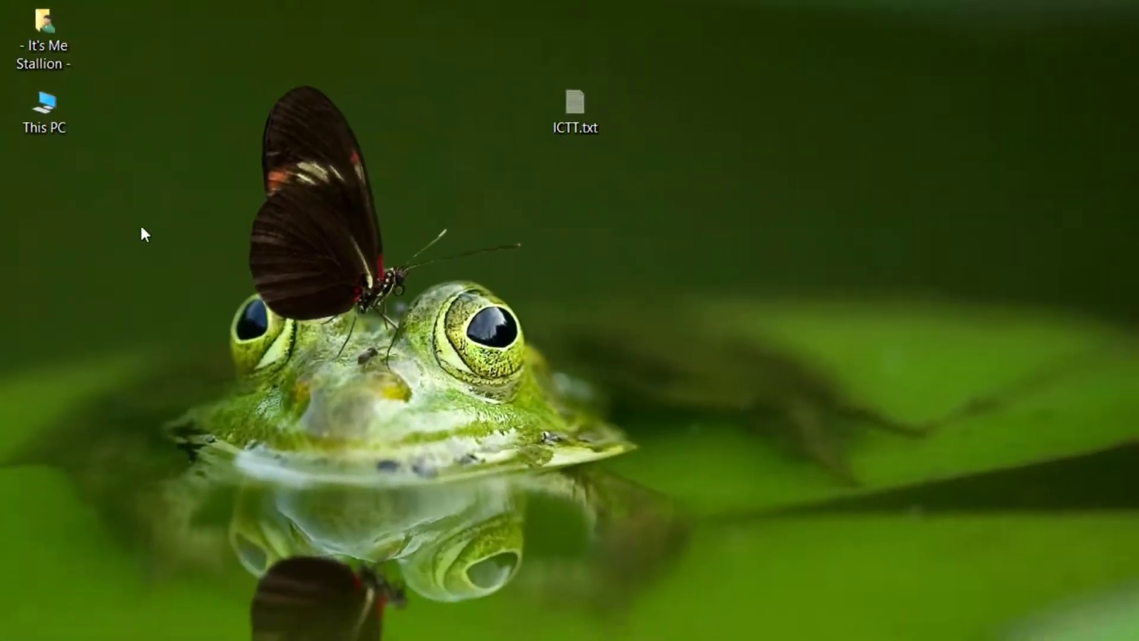
- Open This PC, turn off the display of hidden items, and close the window
click(51, 123)
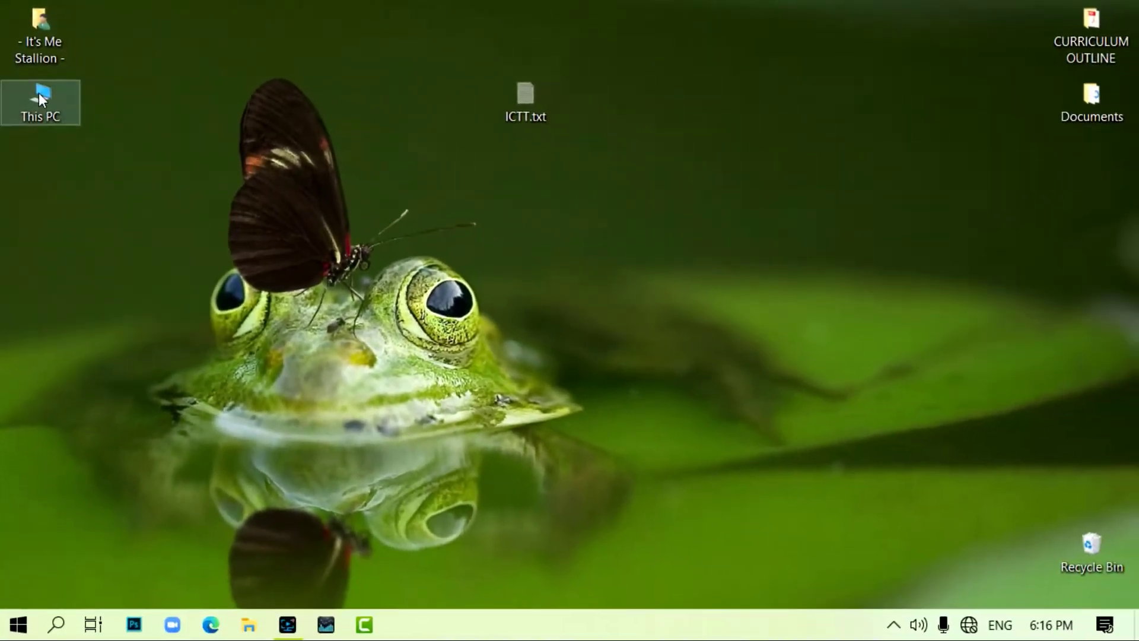
double_click(38, 92)
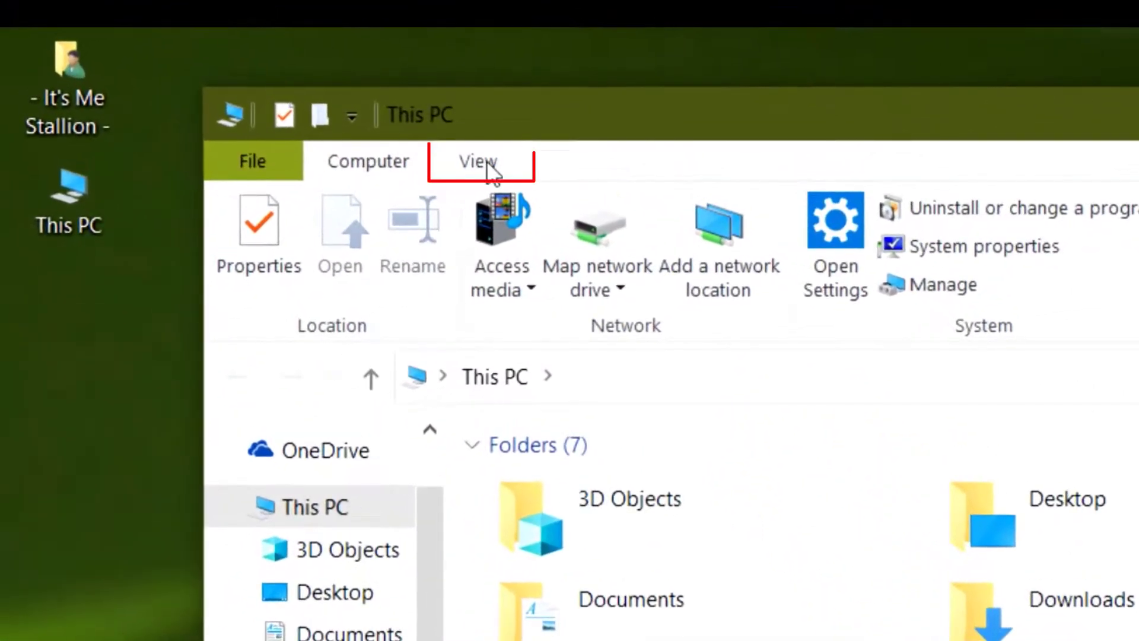
click(318, 95)
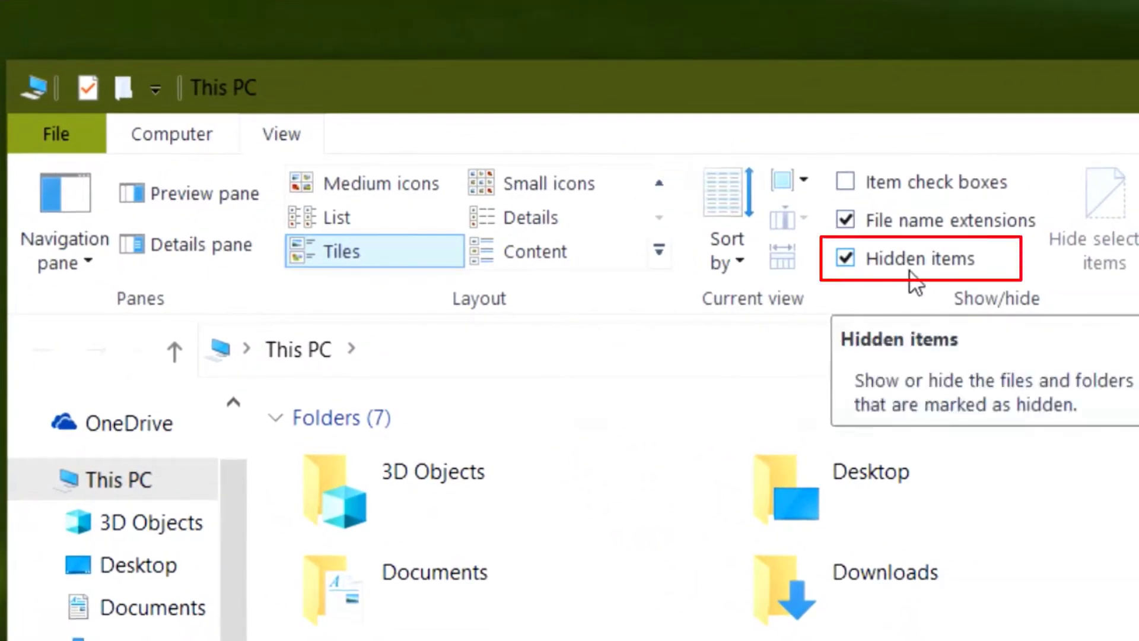
click(845, 258)
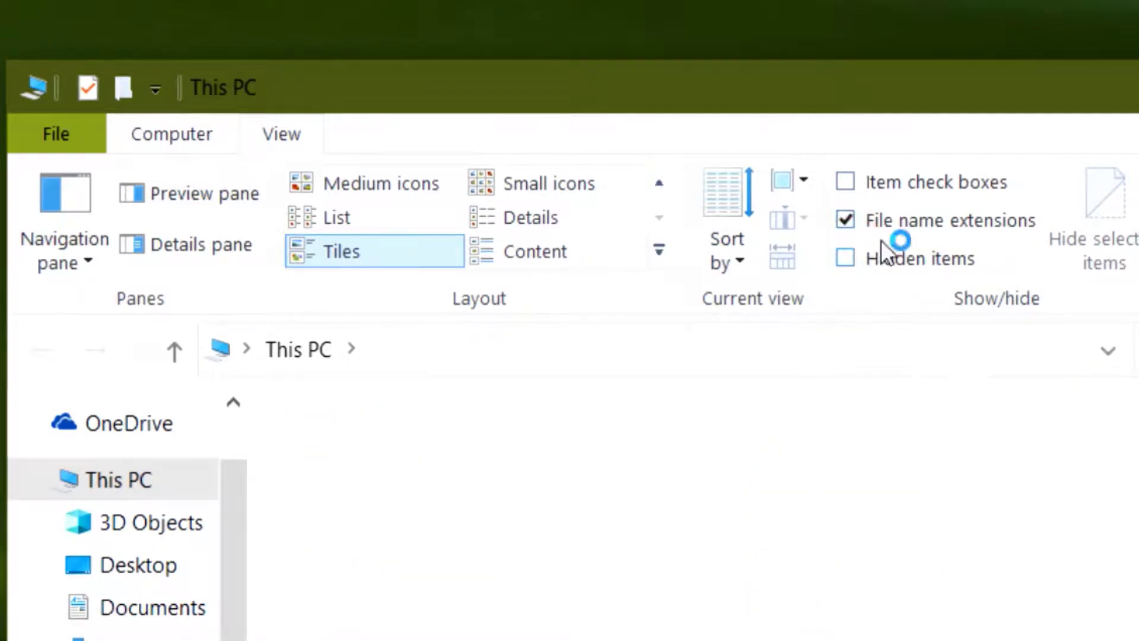
click(919, 56)
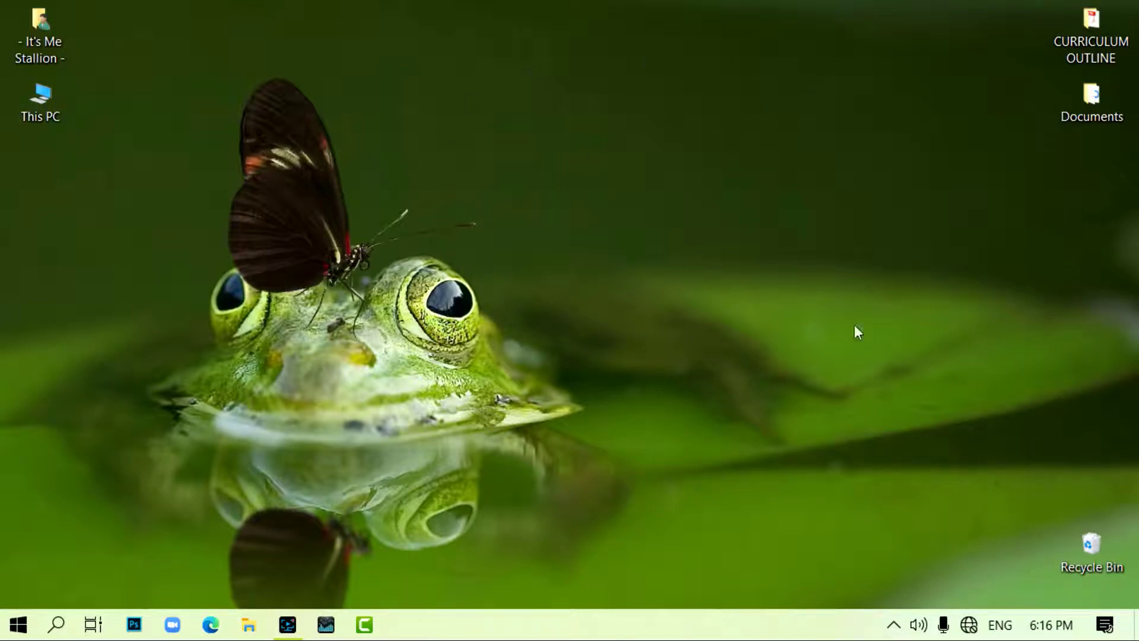
- Reopen This PC, toggle Hidden items on, off and on again to demonstrate its effect on ICTT.txt, and close the window
click(38, 107)
double_click(39, 105)
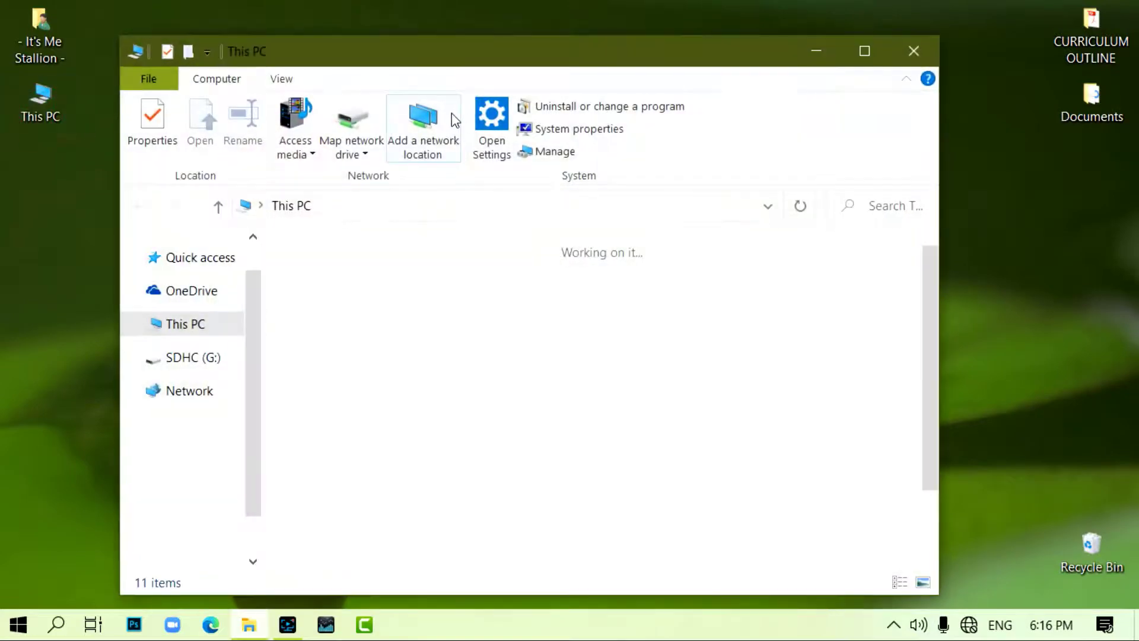
click(283, 79)
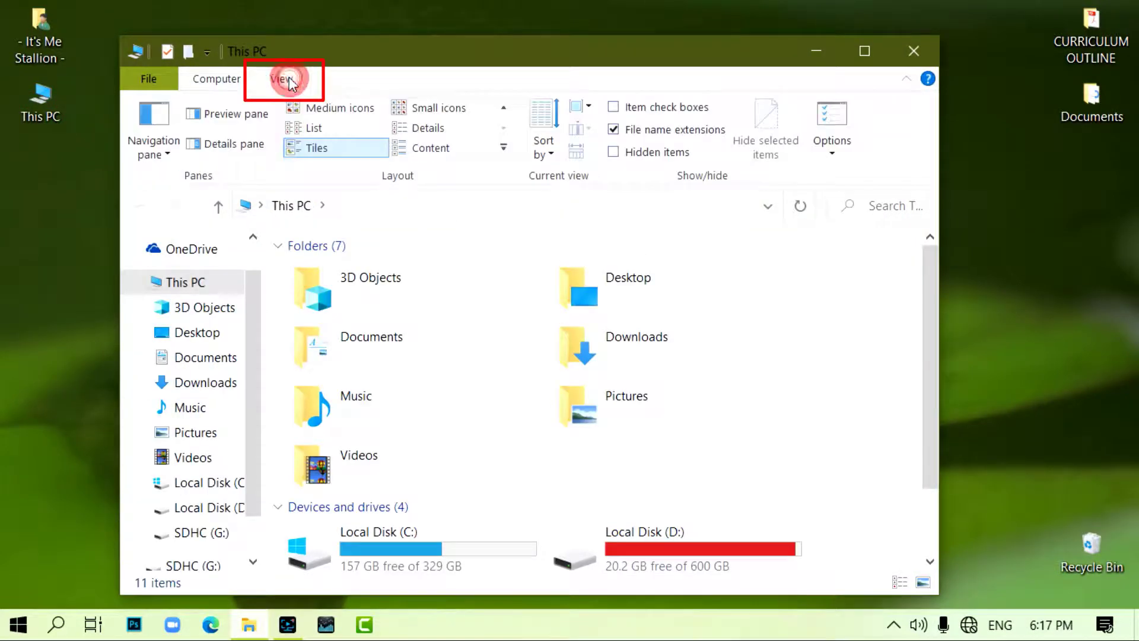
click(615, 153)
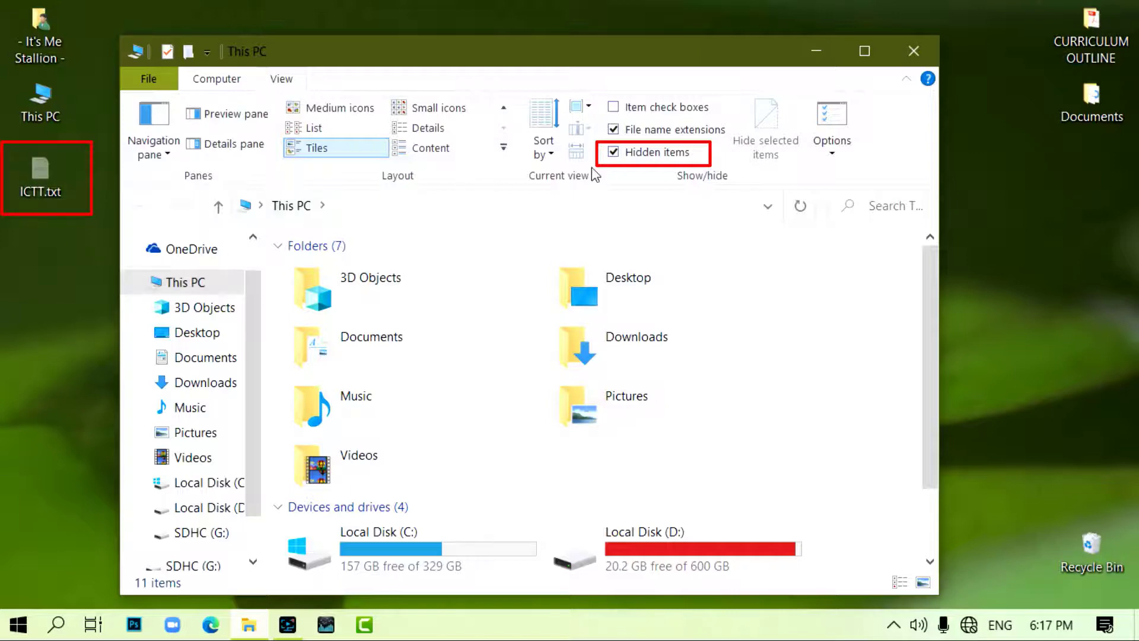
click(613, 153)
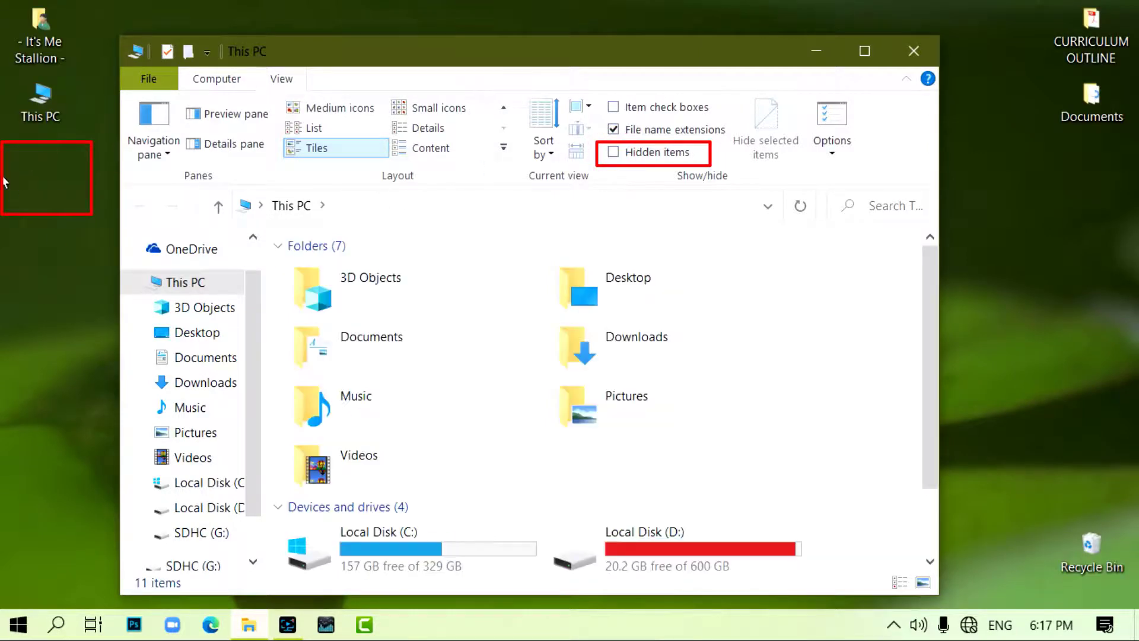
click(613, 152)
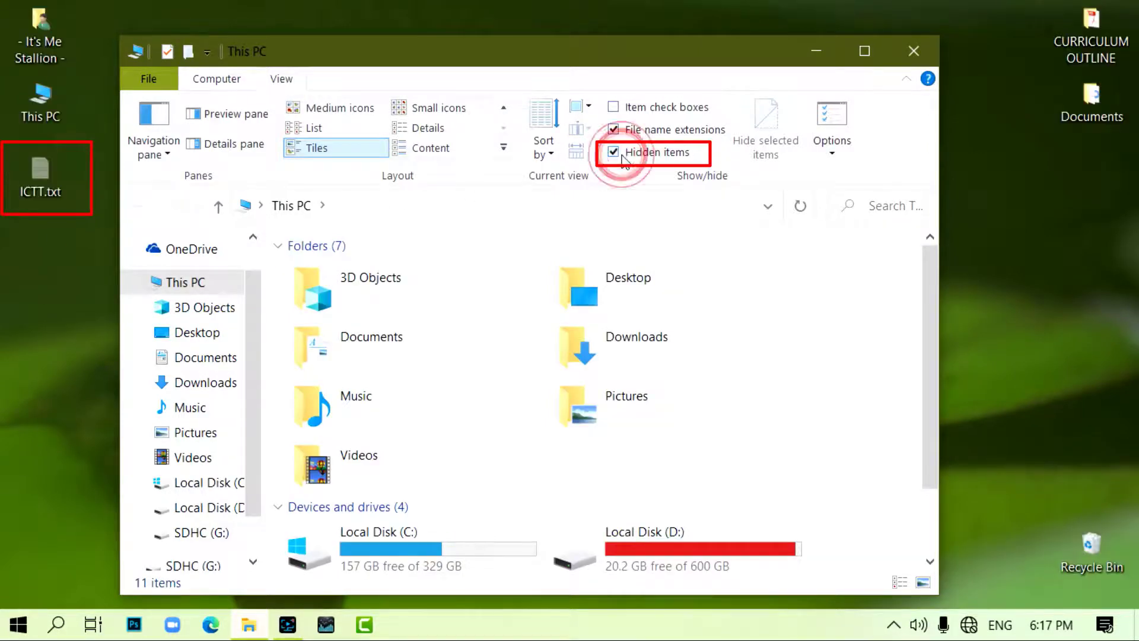
click(916, 48)
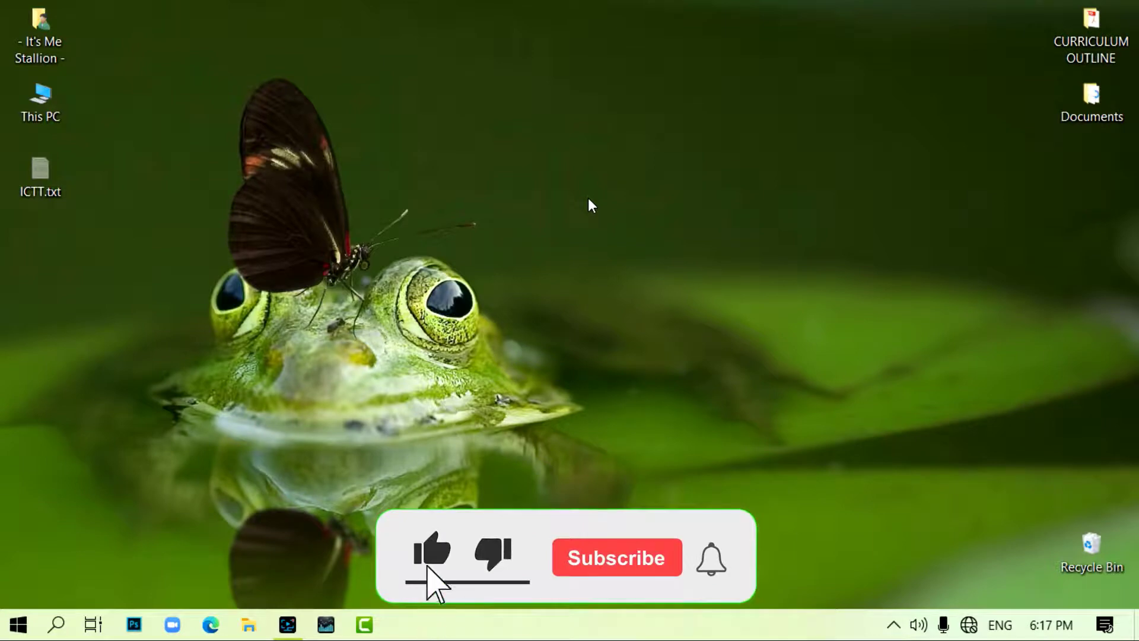
- Create a new folder named ICTT on the desktop
right_click(446, 83)
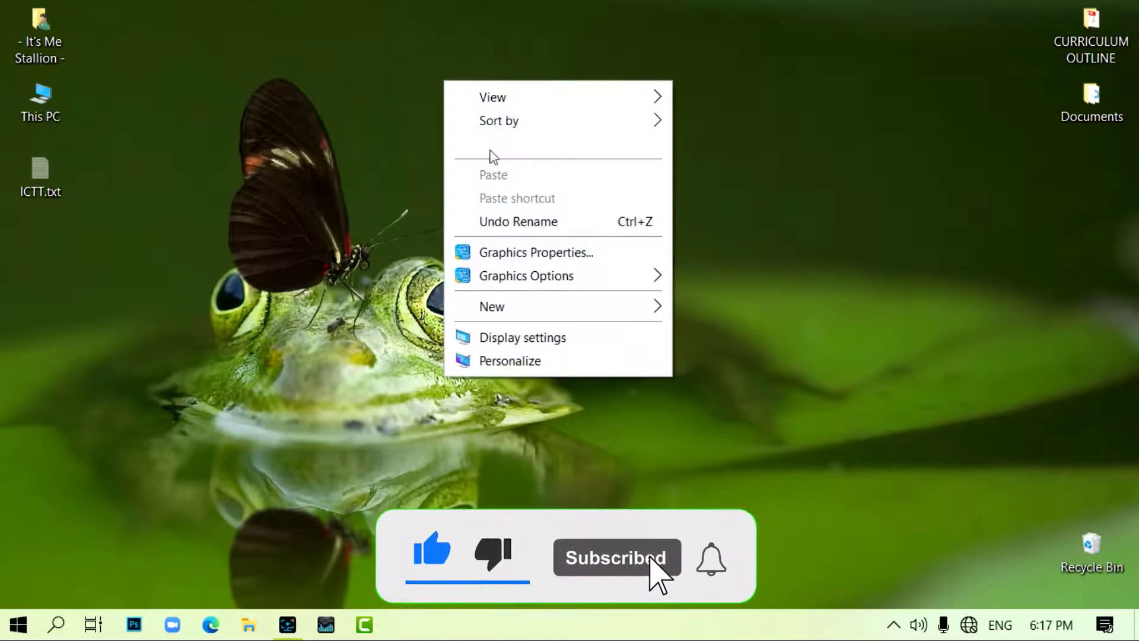
mouse_move(542, 305)
click(702, 304)
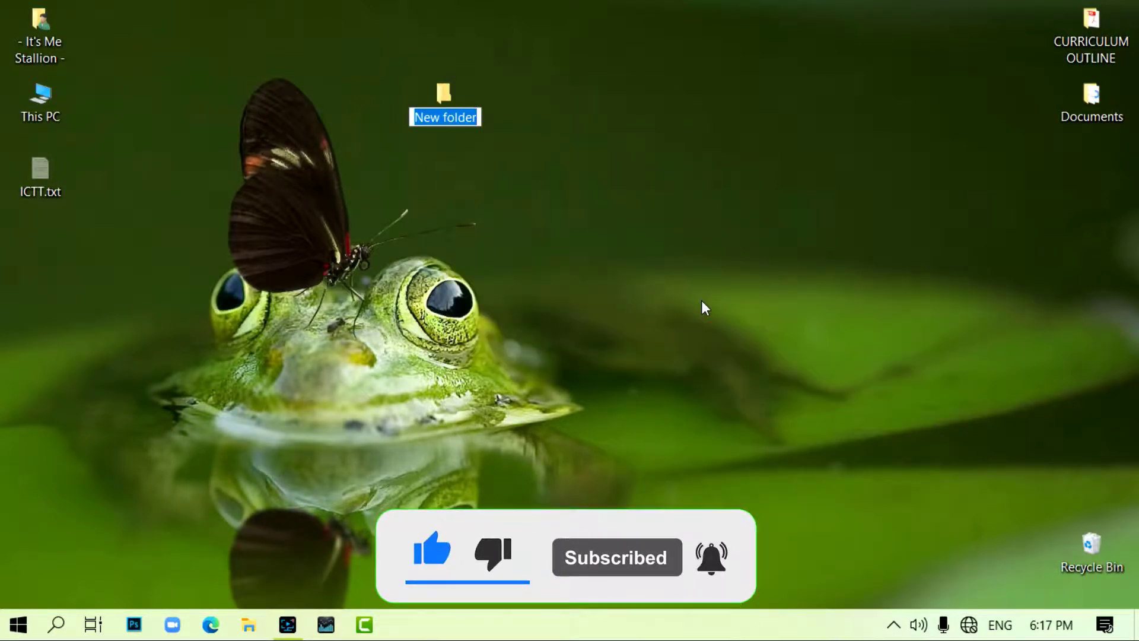
text(ICTT)
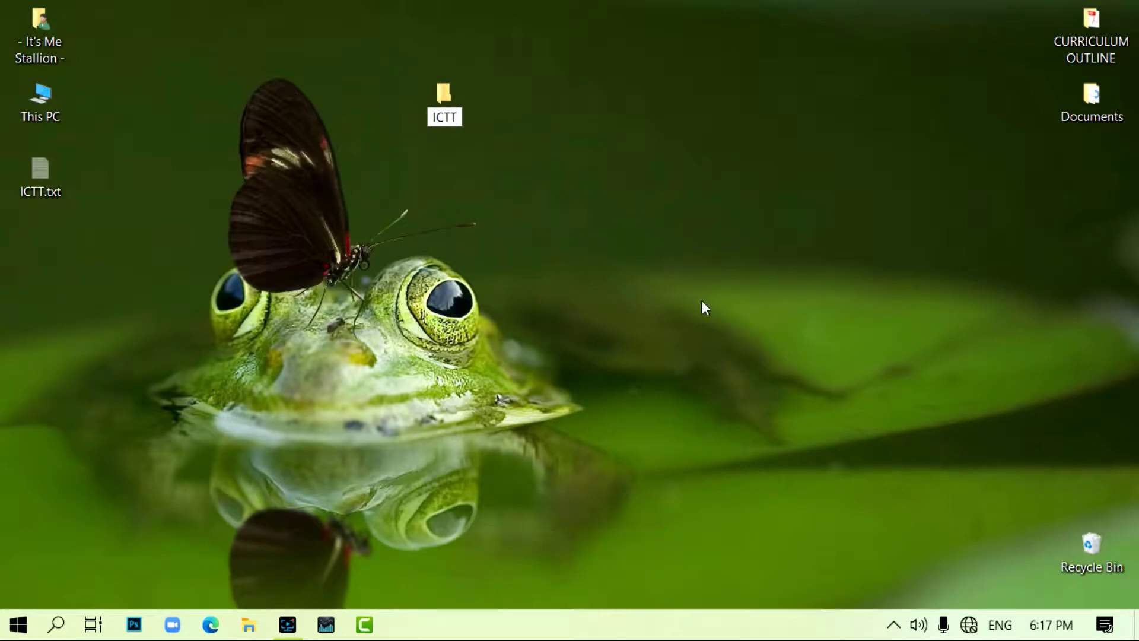
click(702, 304)
click(494, 153)
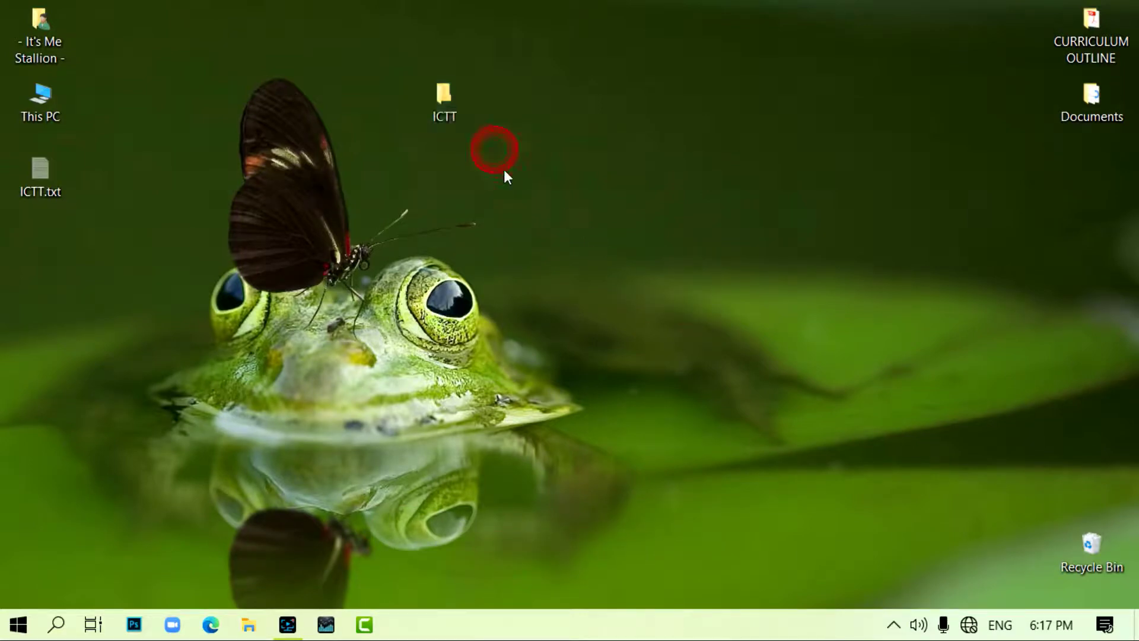
- Apply the Hidden attribute to the ICTT folder, moving its properties window aside so the folder stays in view
click(444, 110)
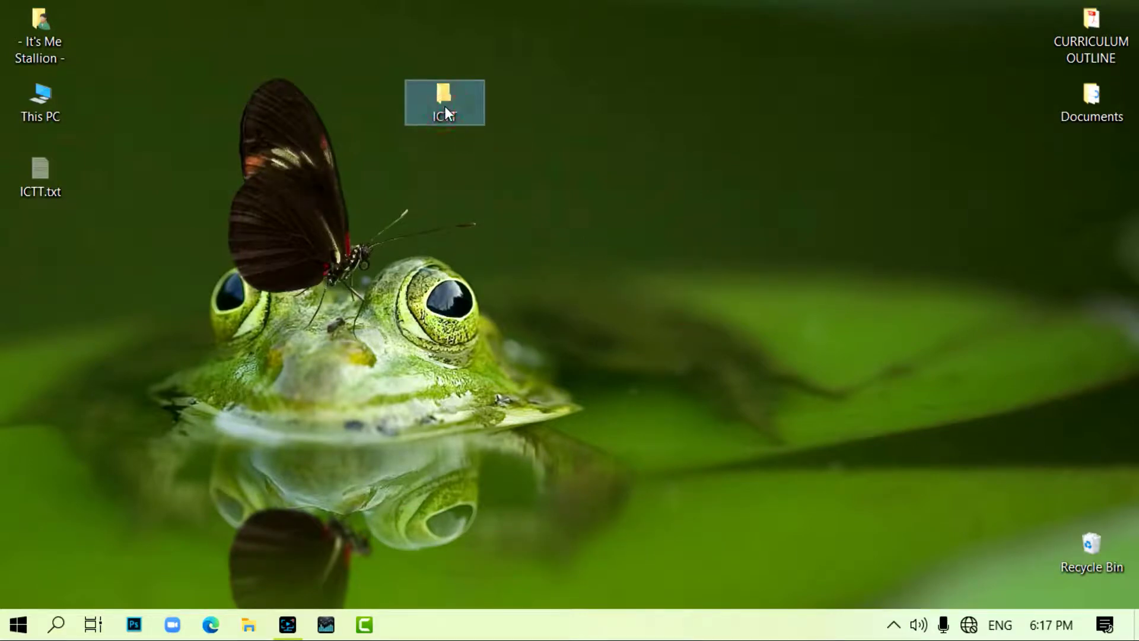
right_click(446, 113)
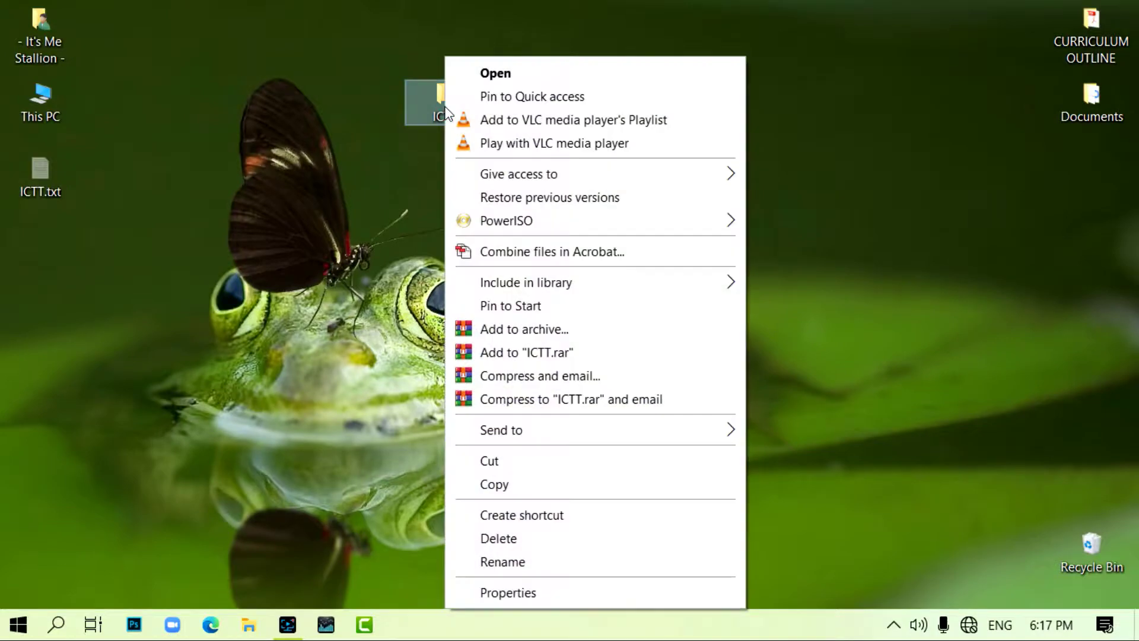
click(525, 594)
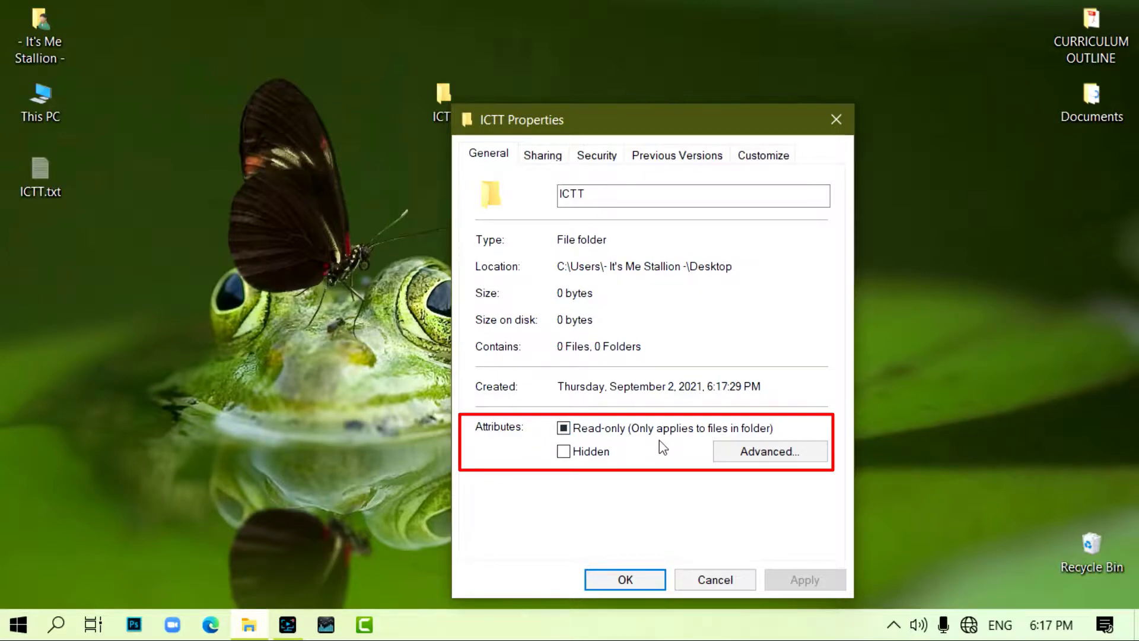
click(564, 454)
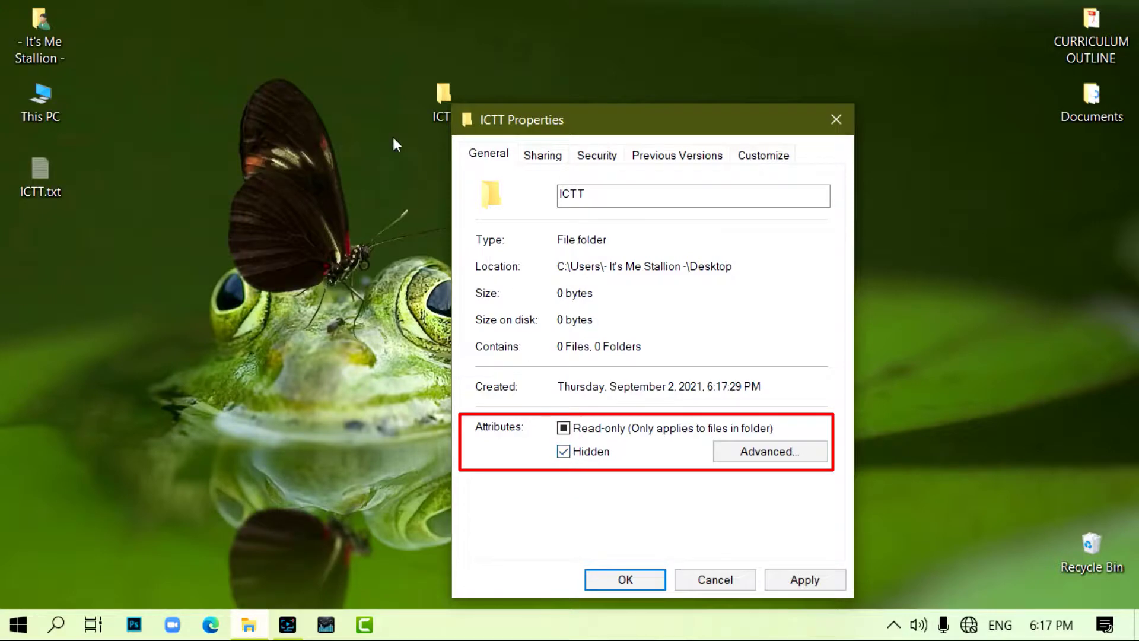
drag(522, 121, 589, 92)
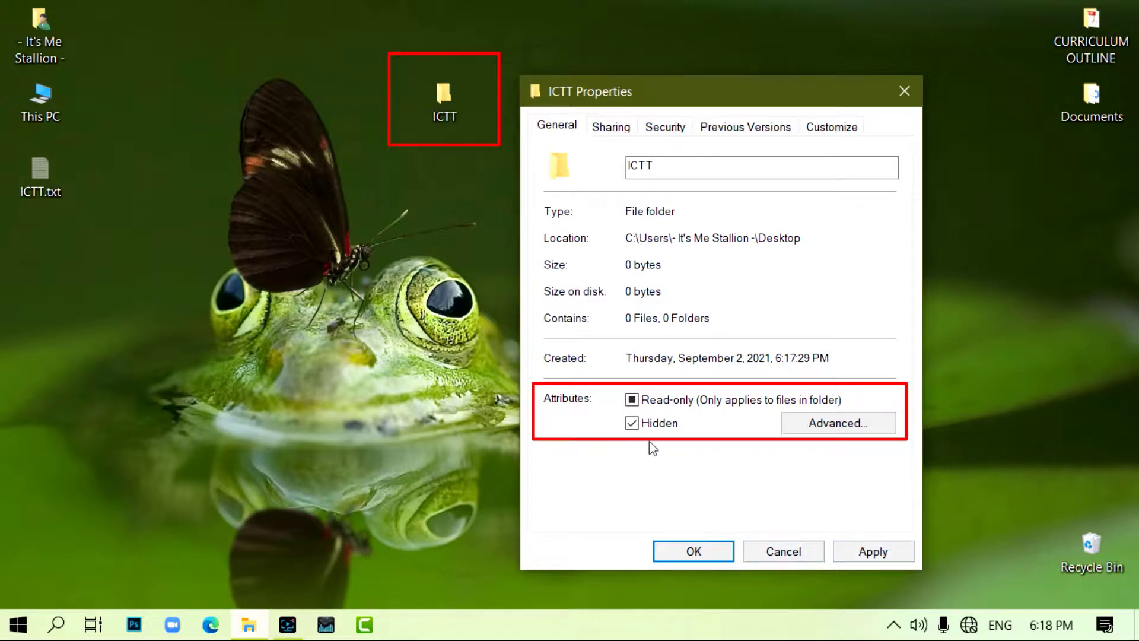
click(883, 553)
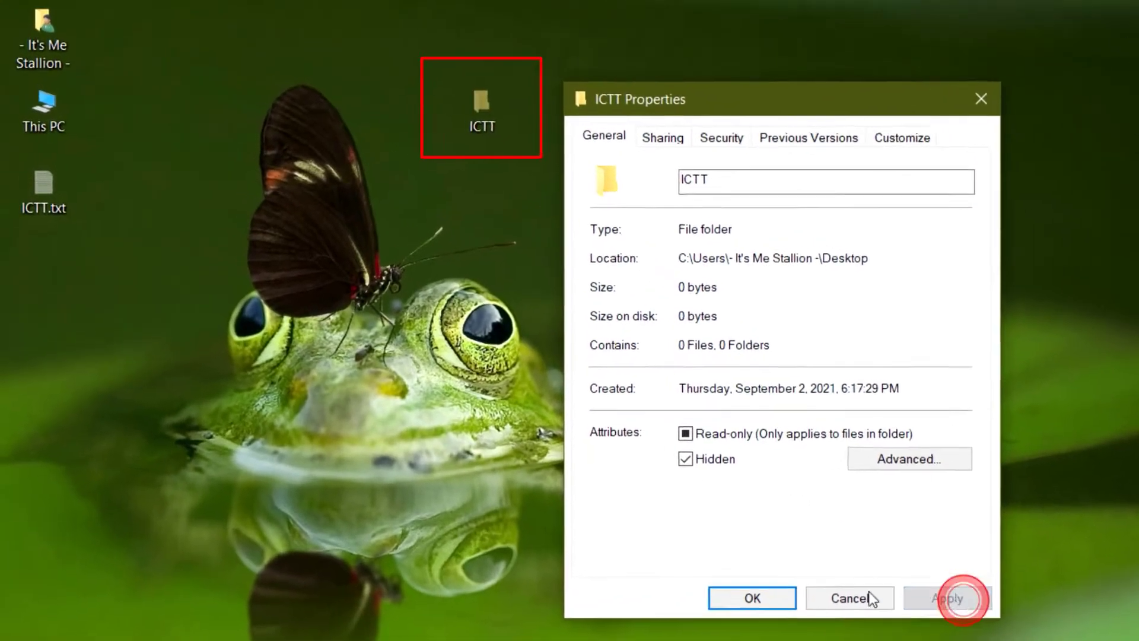
key(Return)
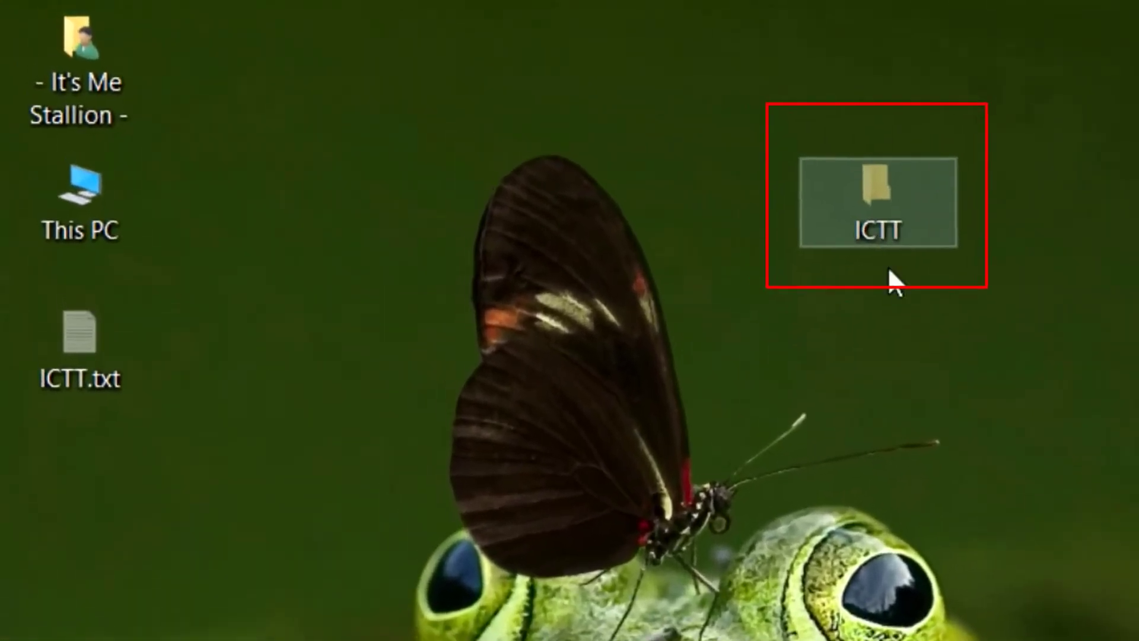
- Place the ICTT folder below ICTT.txt, turn off the display of hidden items in This PC, and return to the desktop
drag(936, 232, 68, 505)
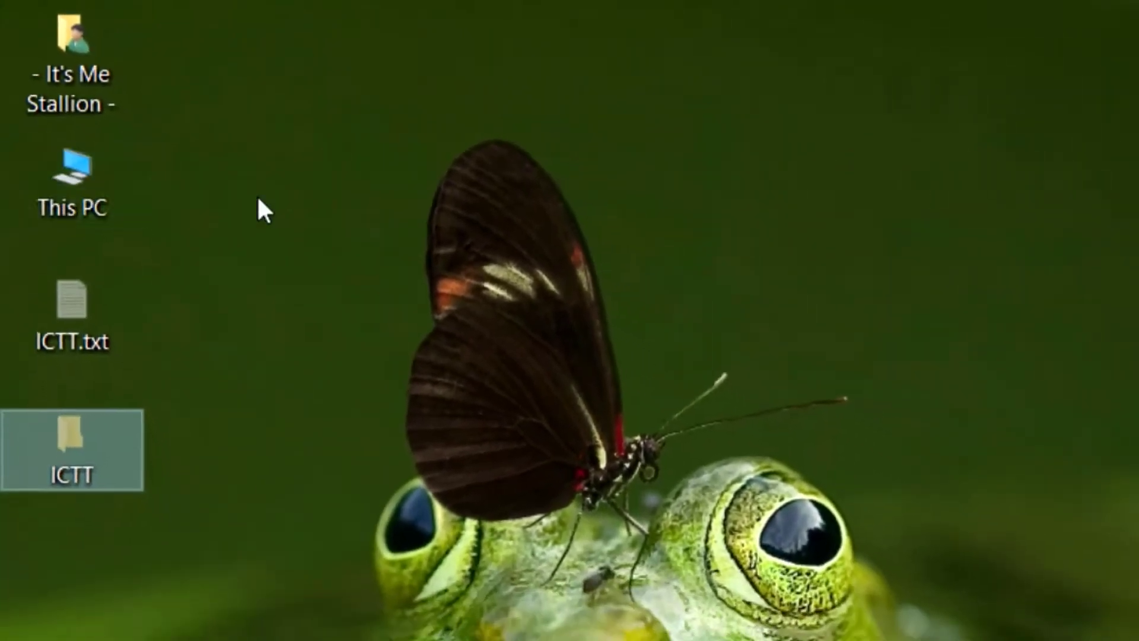
click(365, 229)
double_click(62, 159)
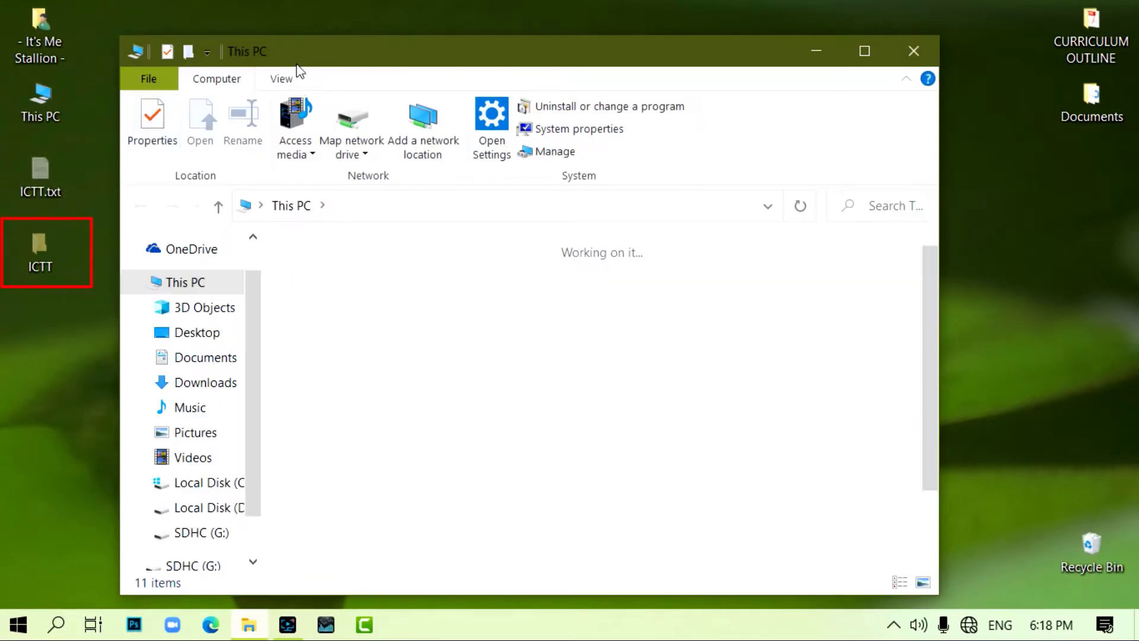
drag(297, 64, 374, 54)
click(350, 69)
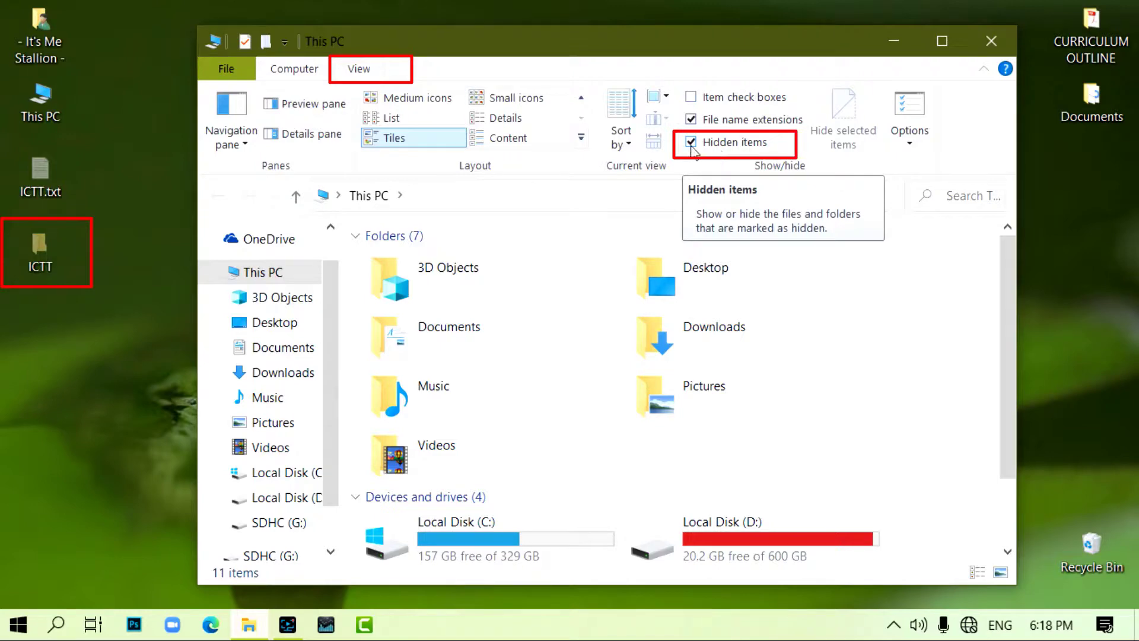
click(690, 142)
key(super+d)
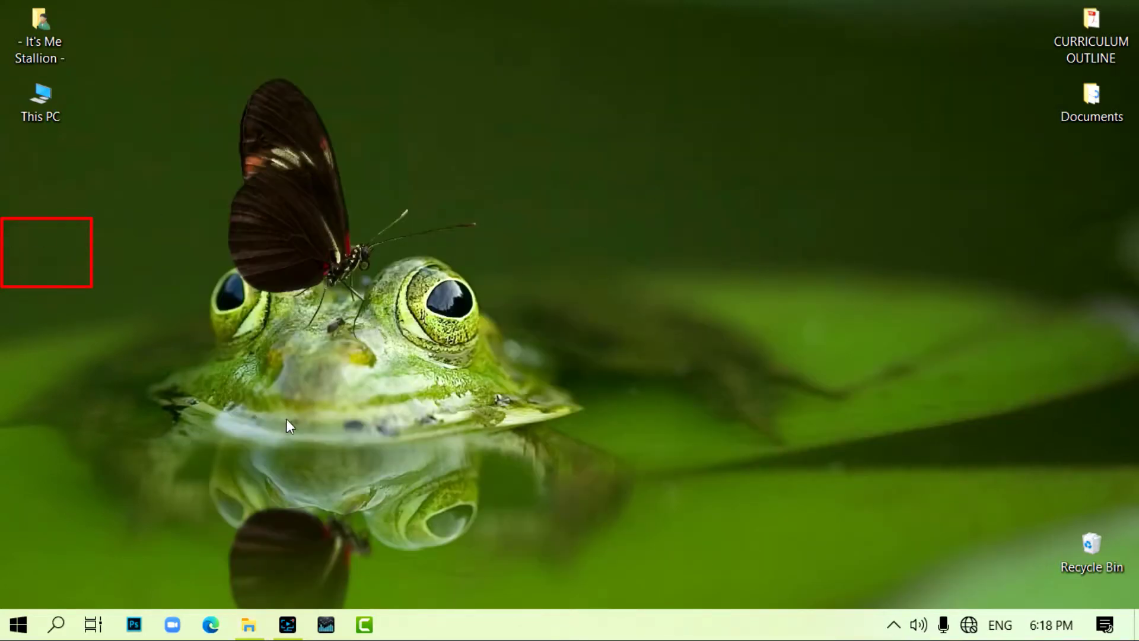
- Bring This PC back, turn on Hidden items so the ICTT folder and ICTT.txt are displayed, and close the window
double_click(38, 107)
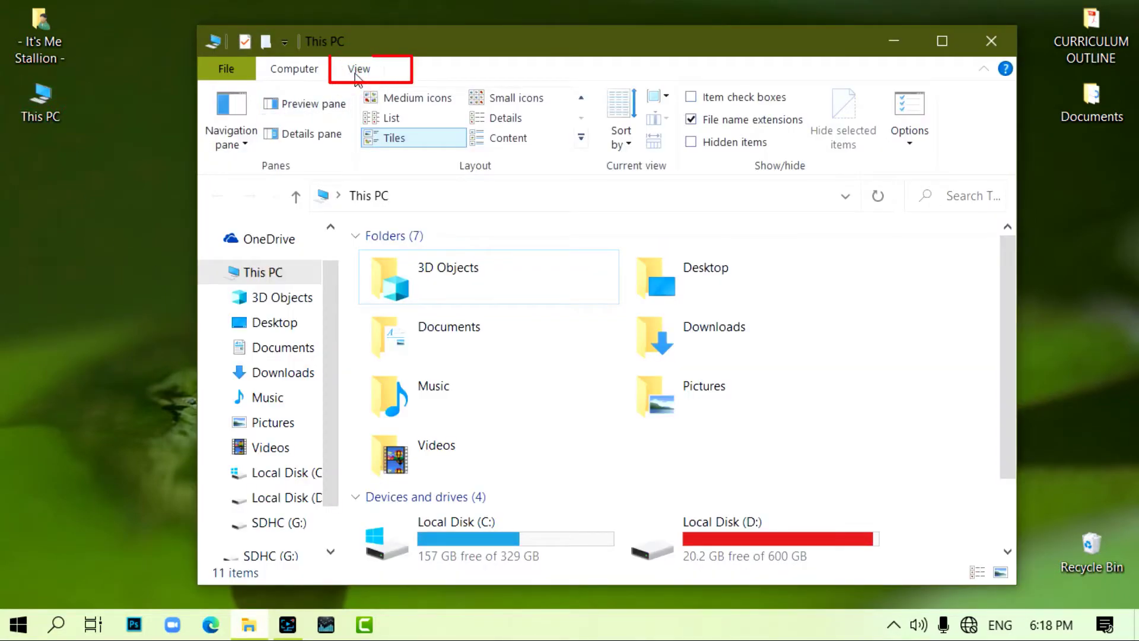
click(709, 145)
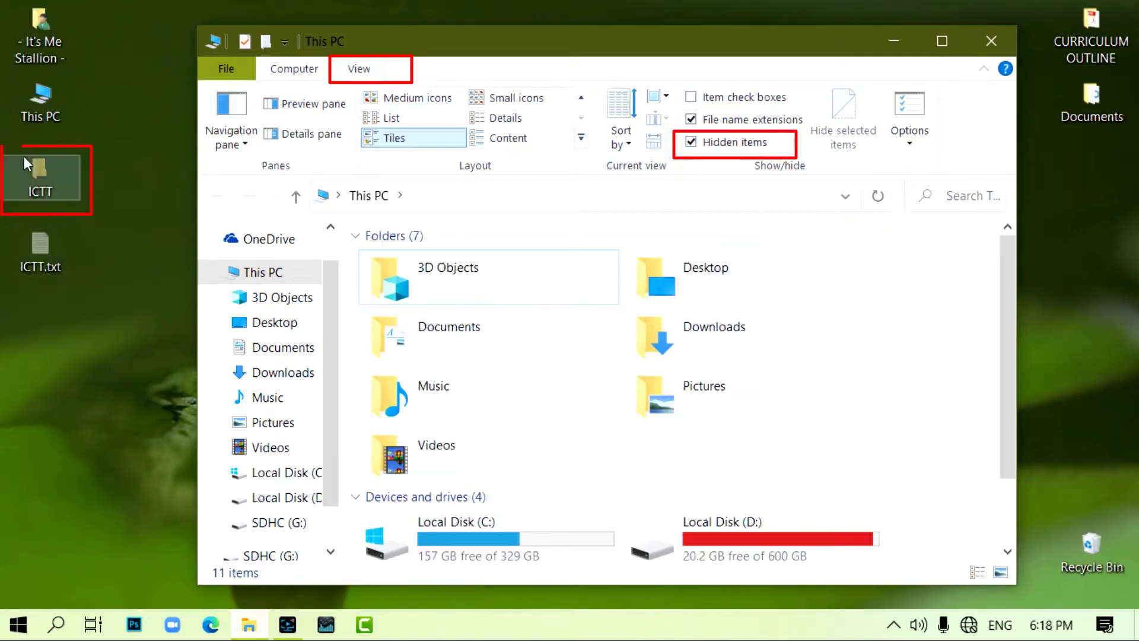
click(991, 41)
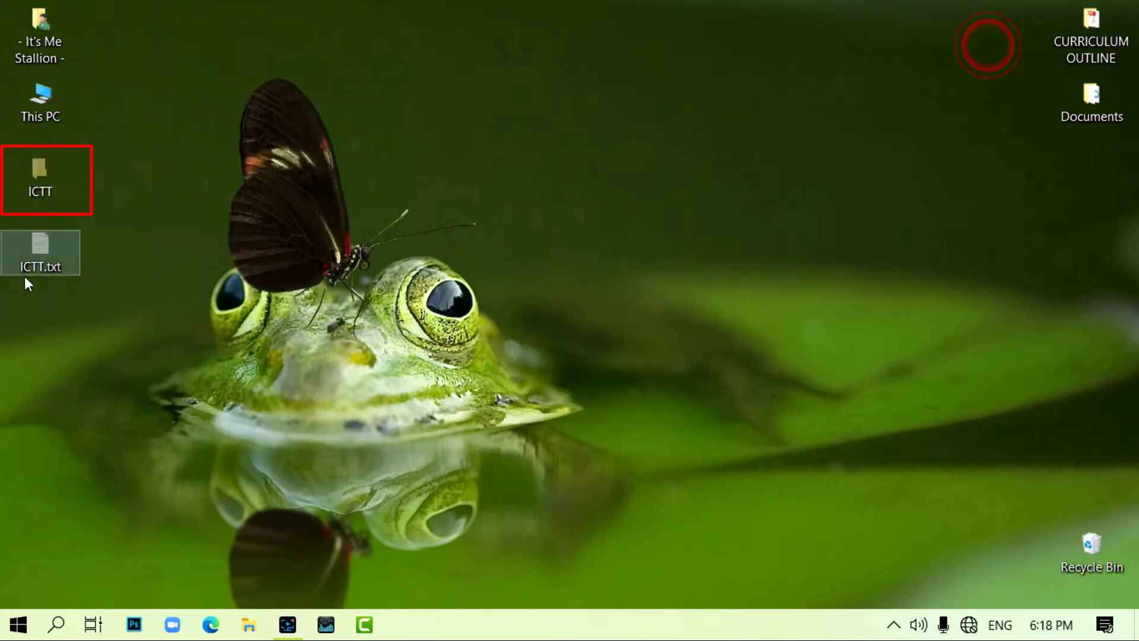